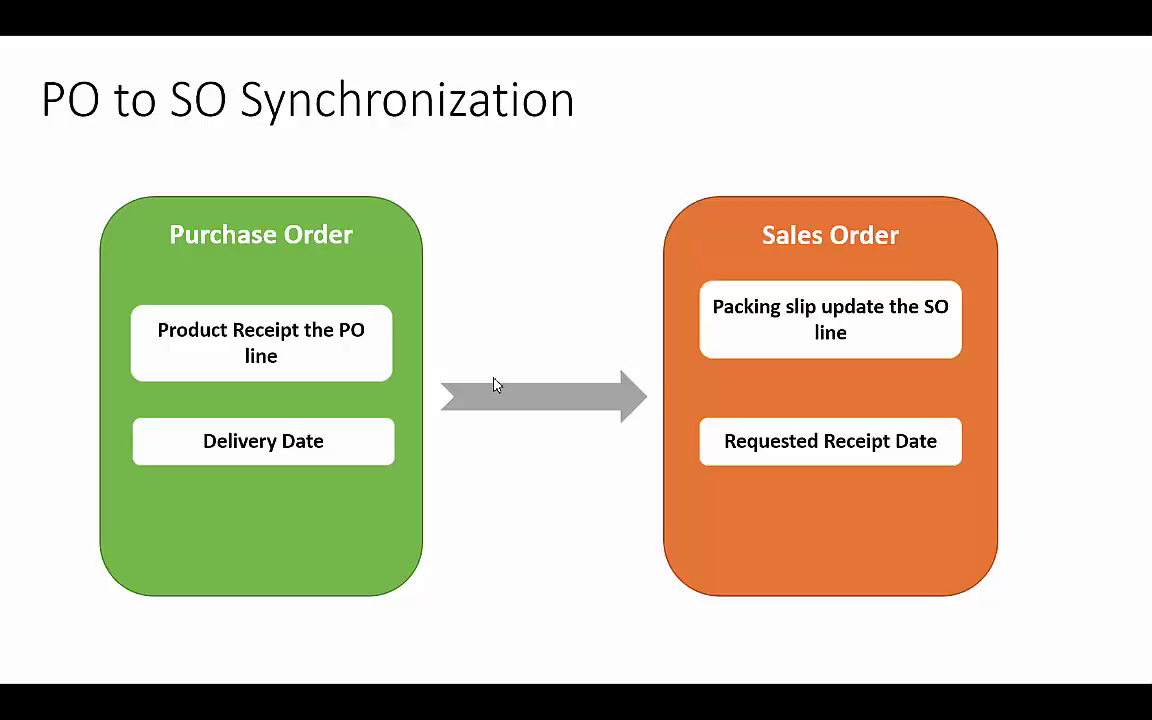
click(495, 385)
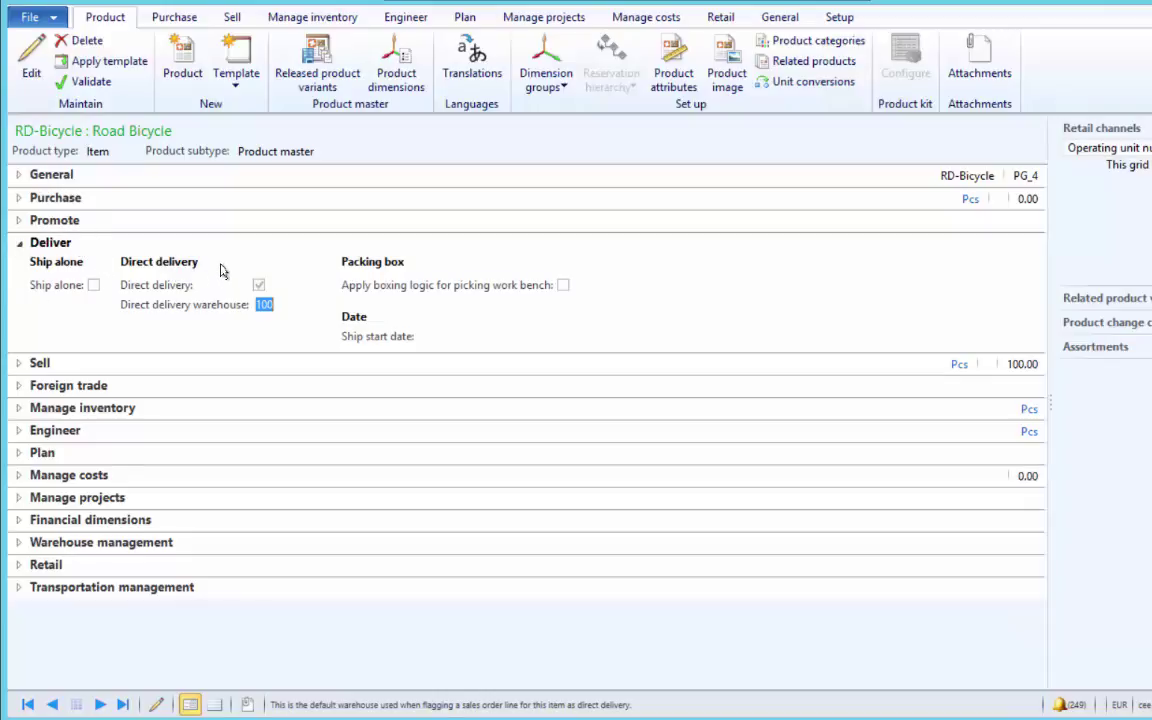
- Review the direct delivery setting, direct delivery warehouse and purchase vendor of the released product RD-Bicycle
click(259, 286)
click(33, 75)
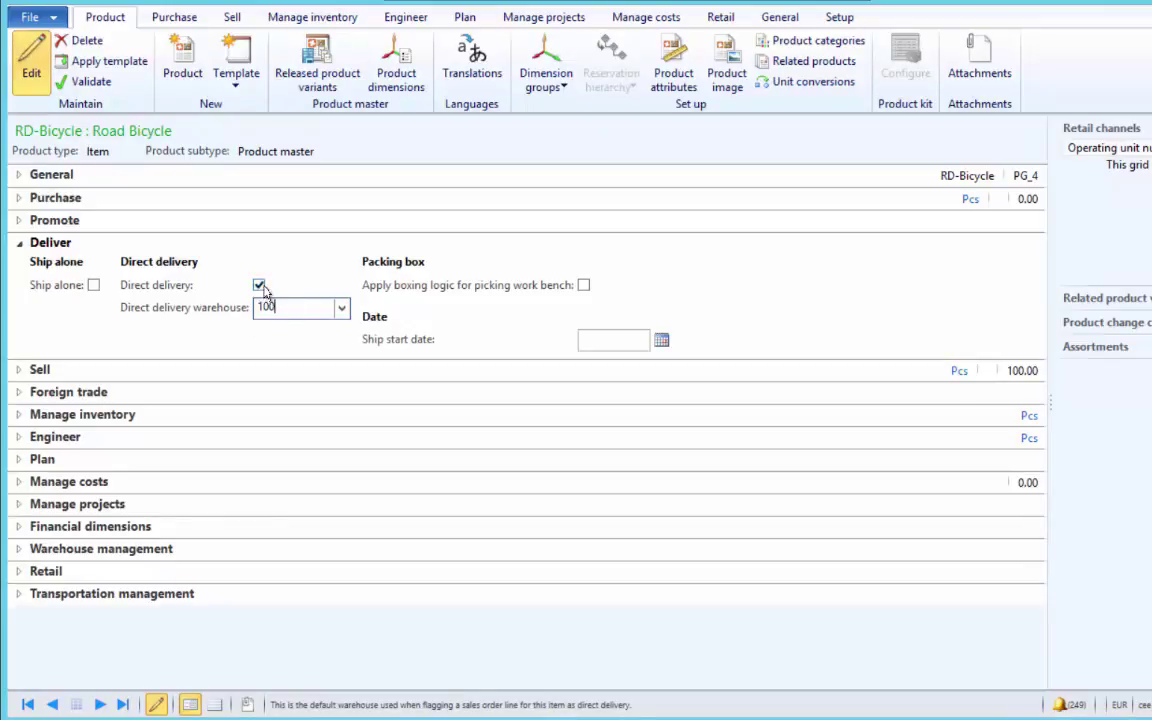
click(18, 198)
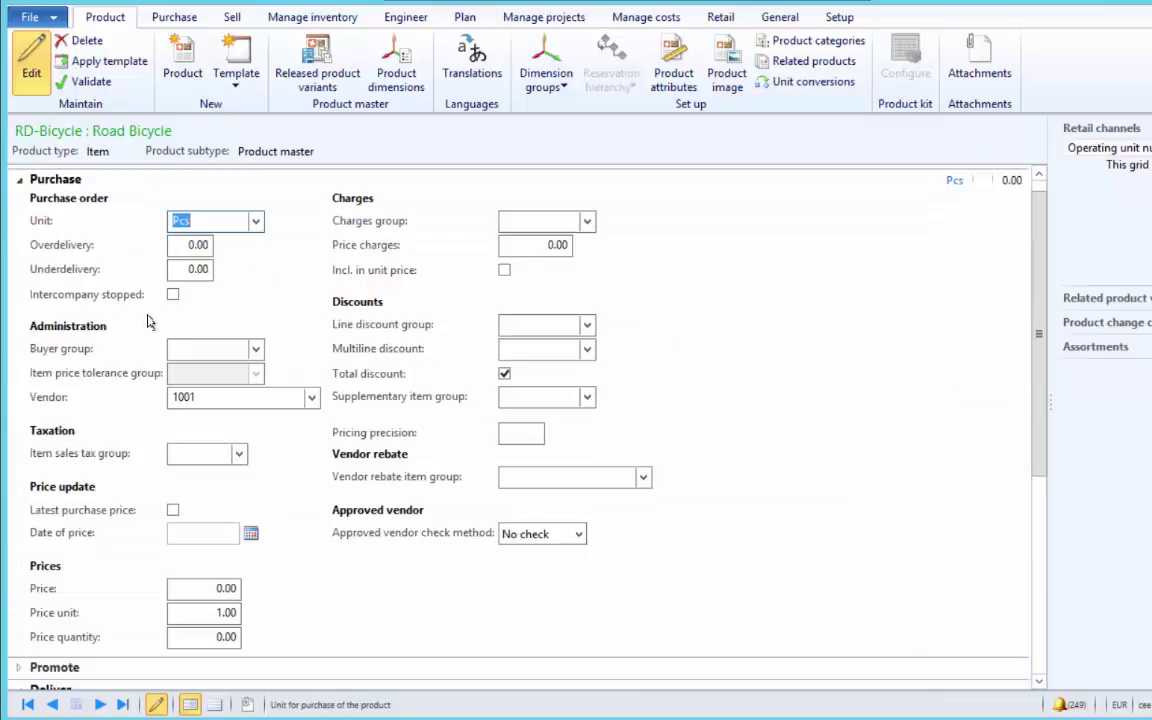
click(229, 398)
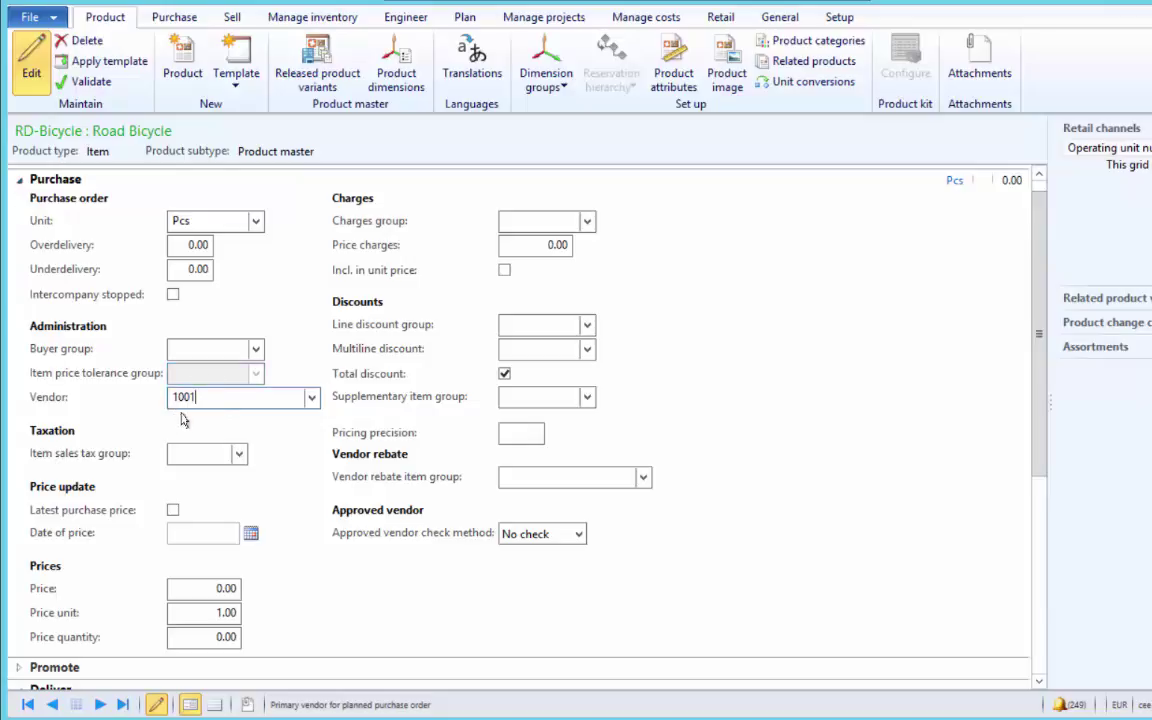
click(19, 181)
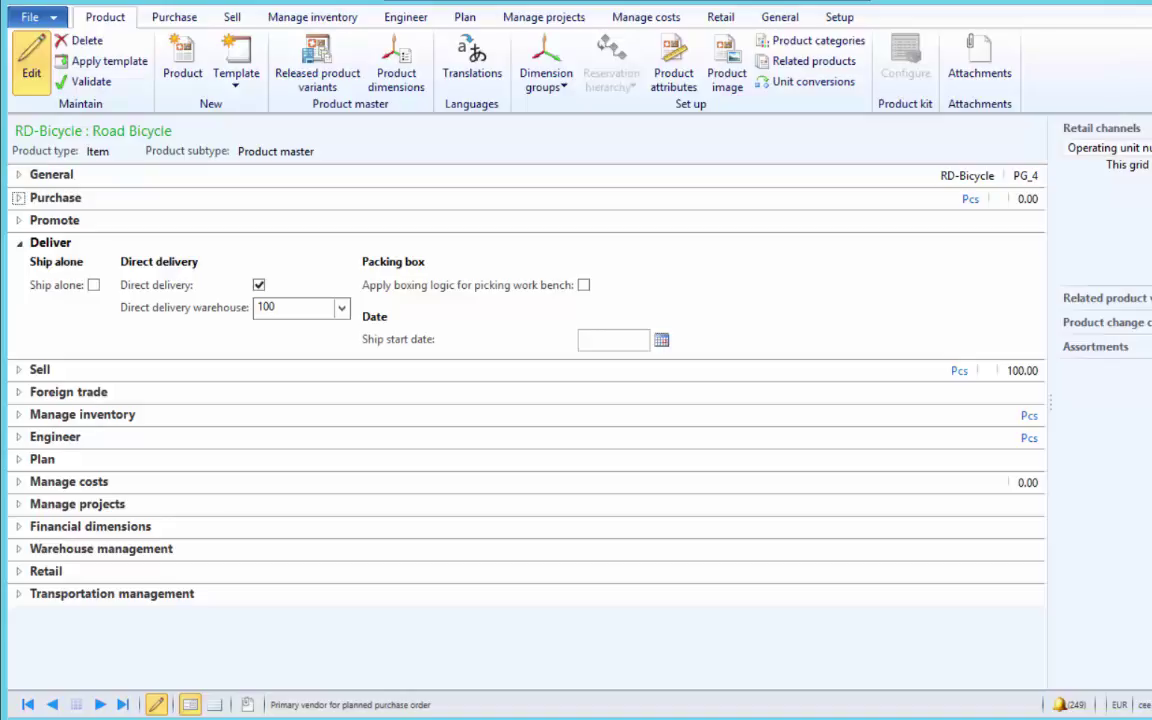
key(Escape)
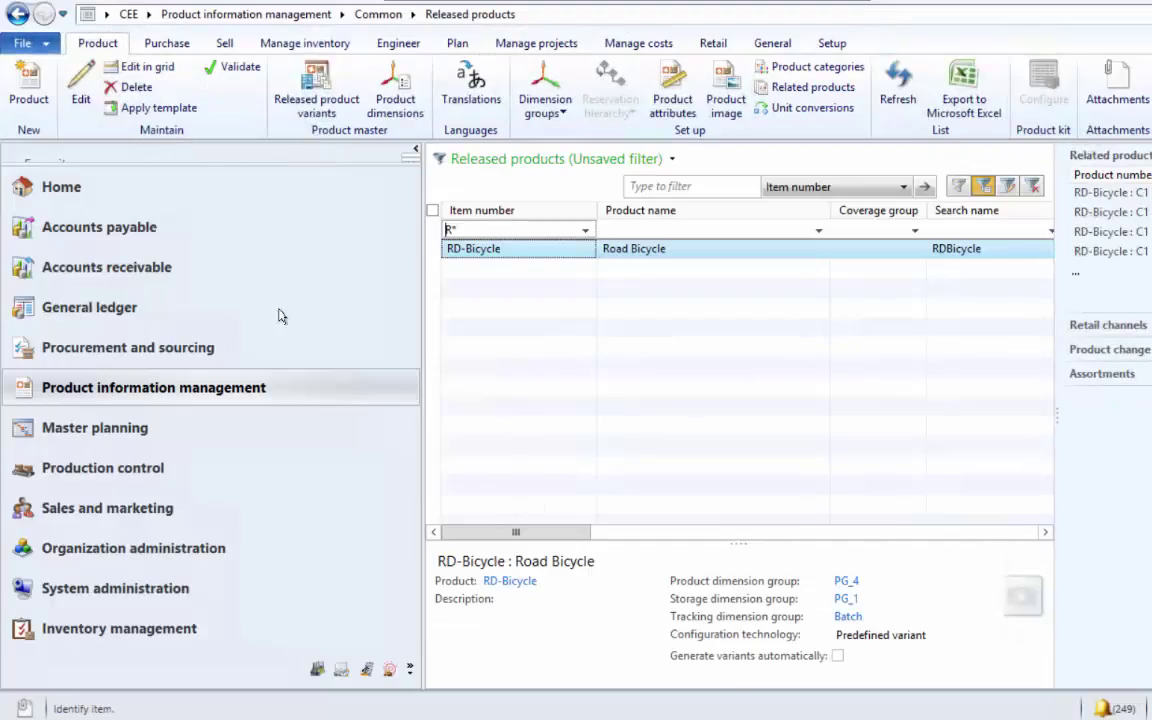
- Create a sales order in accounts receivable for customer Forest Wholesales with pool 10
click(155, 262)
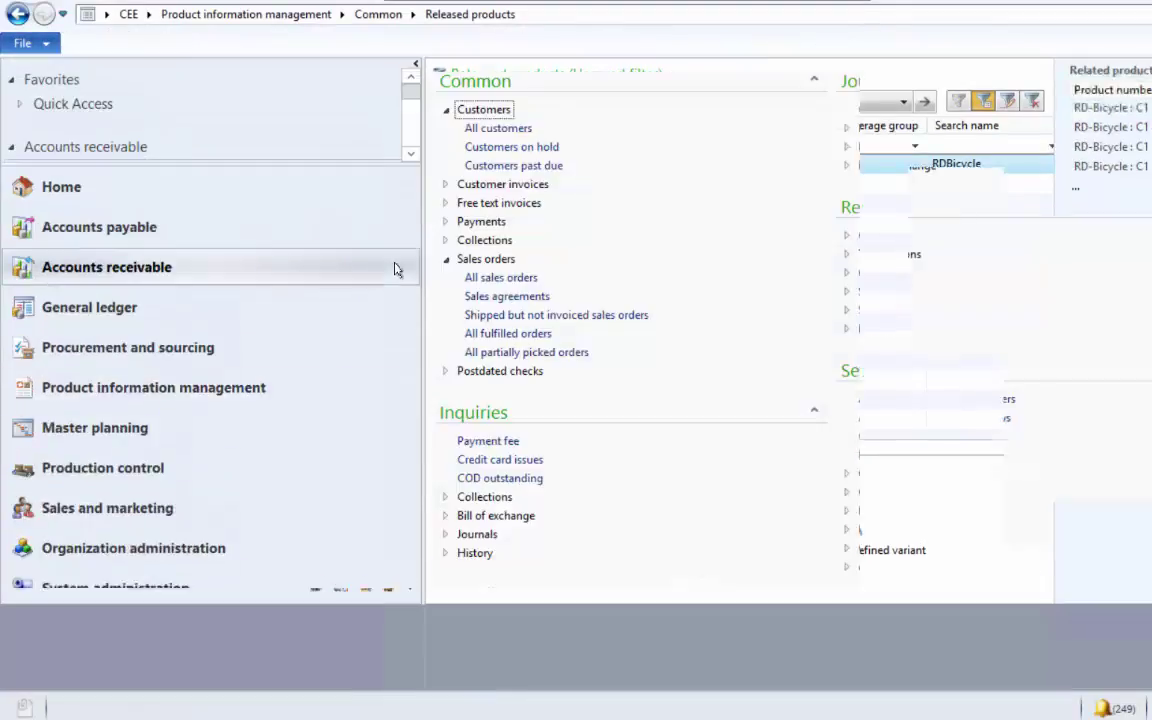
click(495, 277)
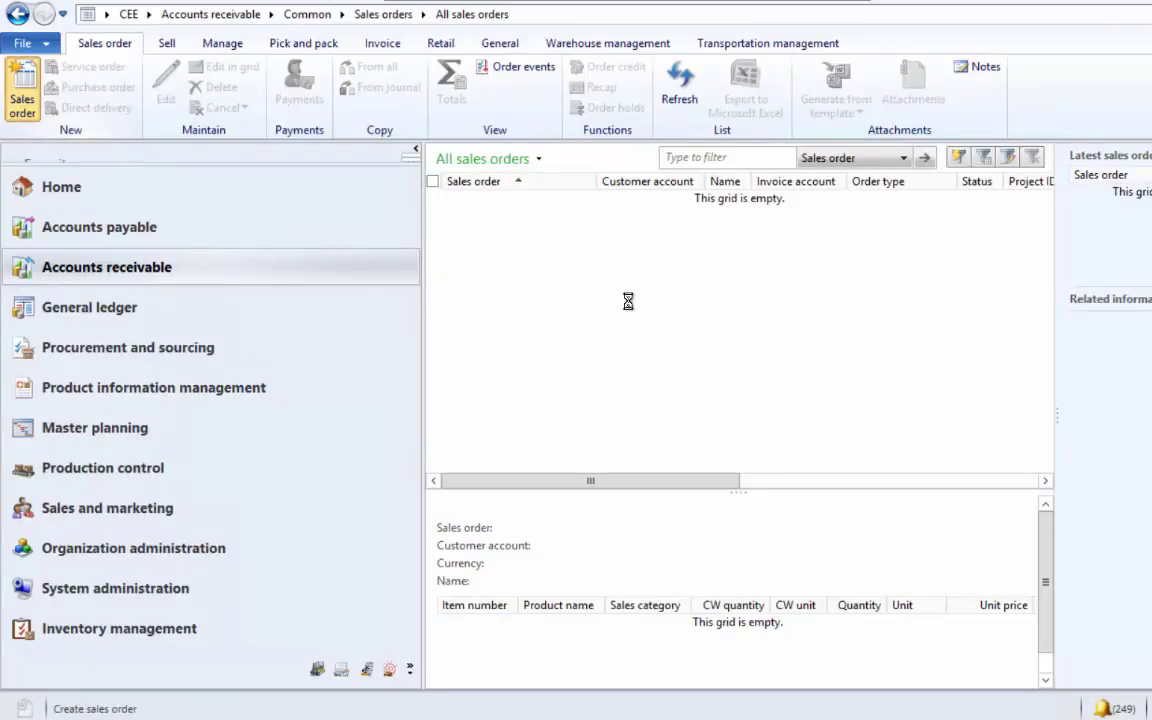
click(575, 228)
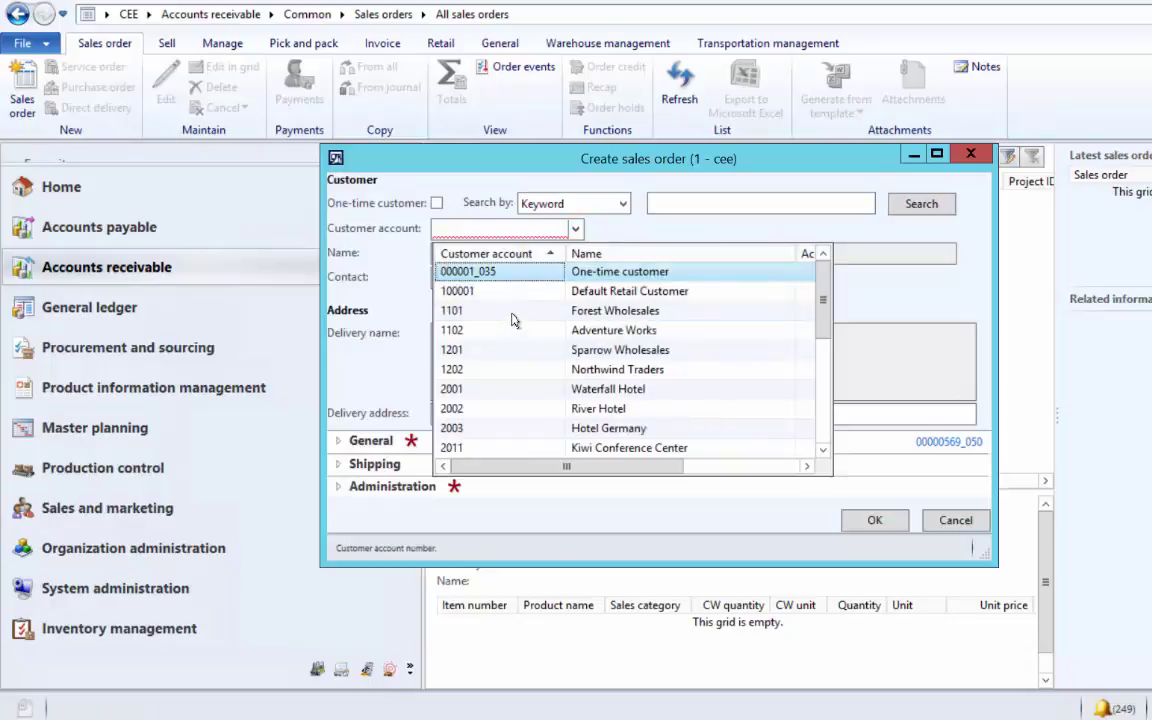
key(Escape)
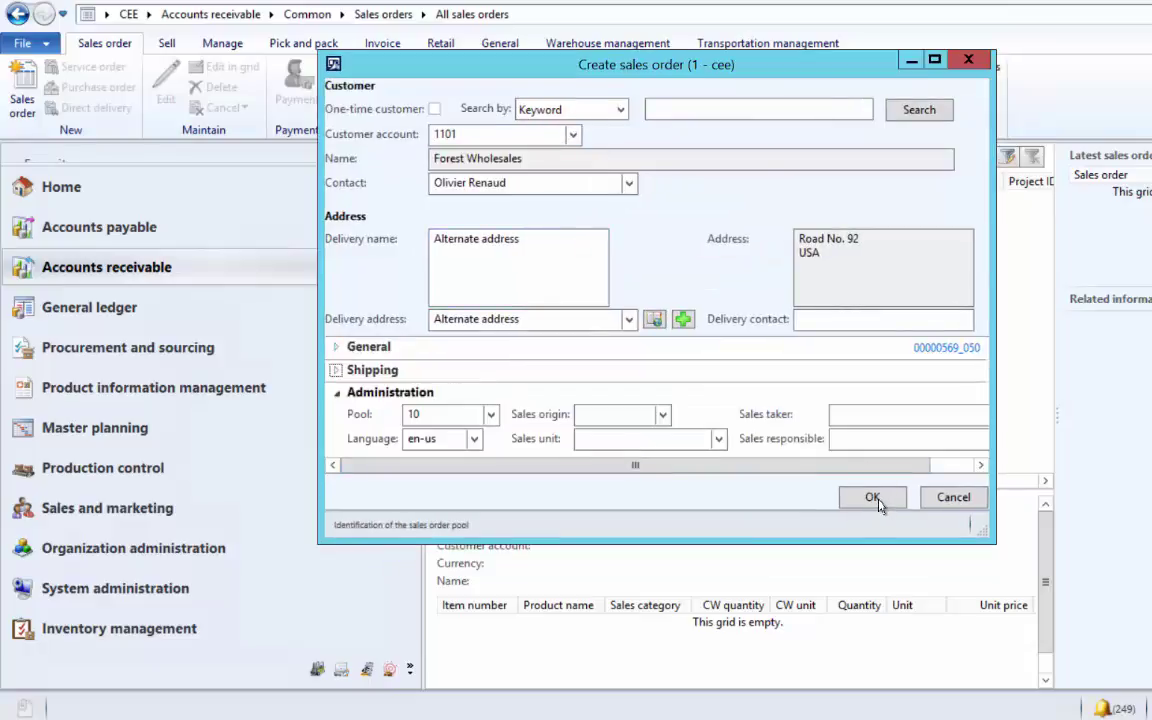
click(871, 496)
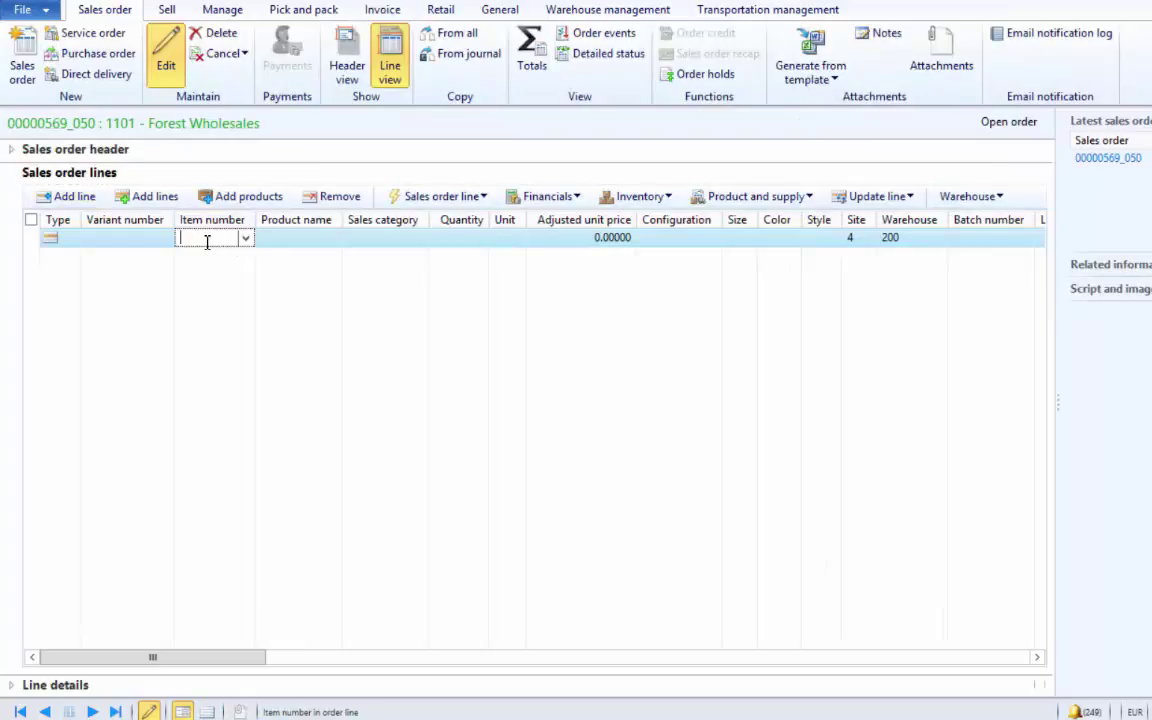
- Enter item RD-Bicycle, configuration C1, size S, color Blue on the sales line and show the line's delivery details
key(Tab)
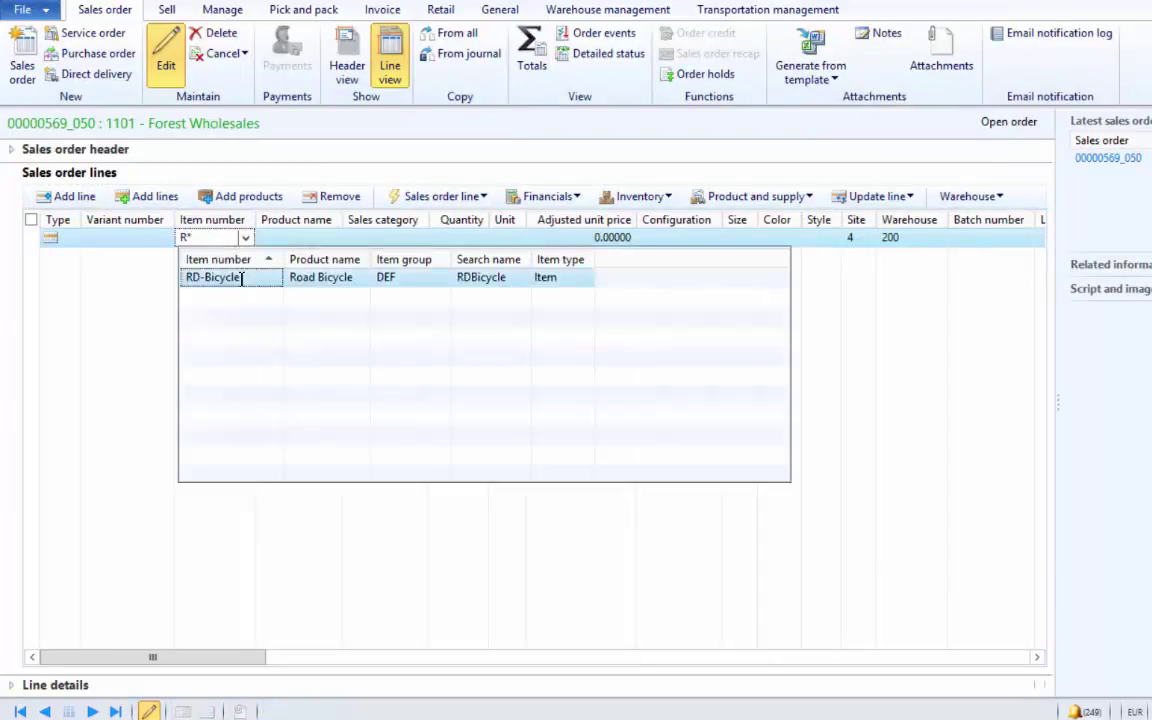
key(Return)
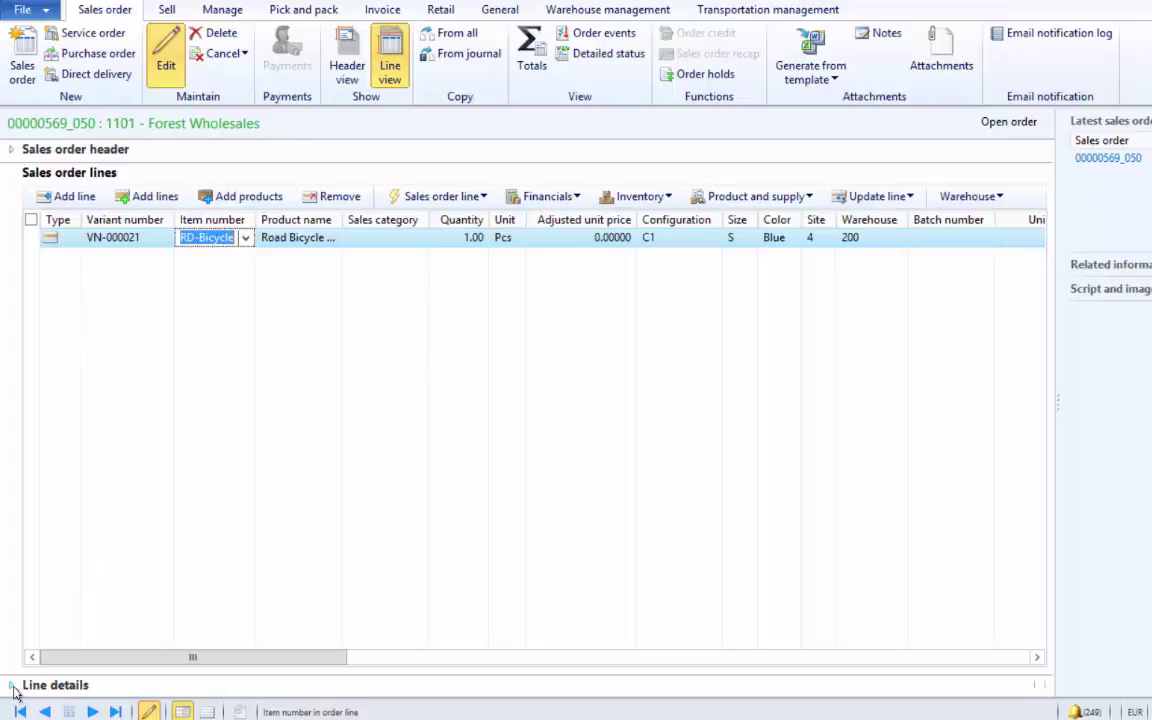
click(14, 688)
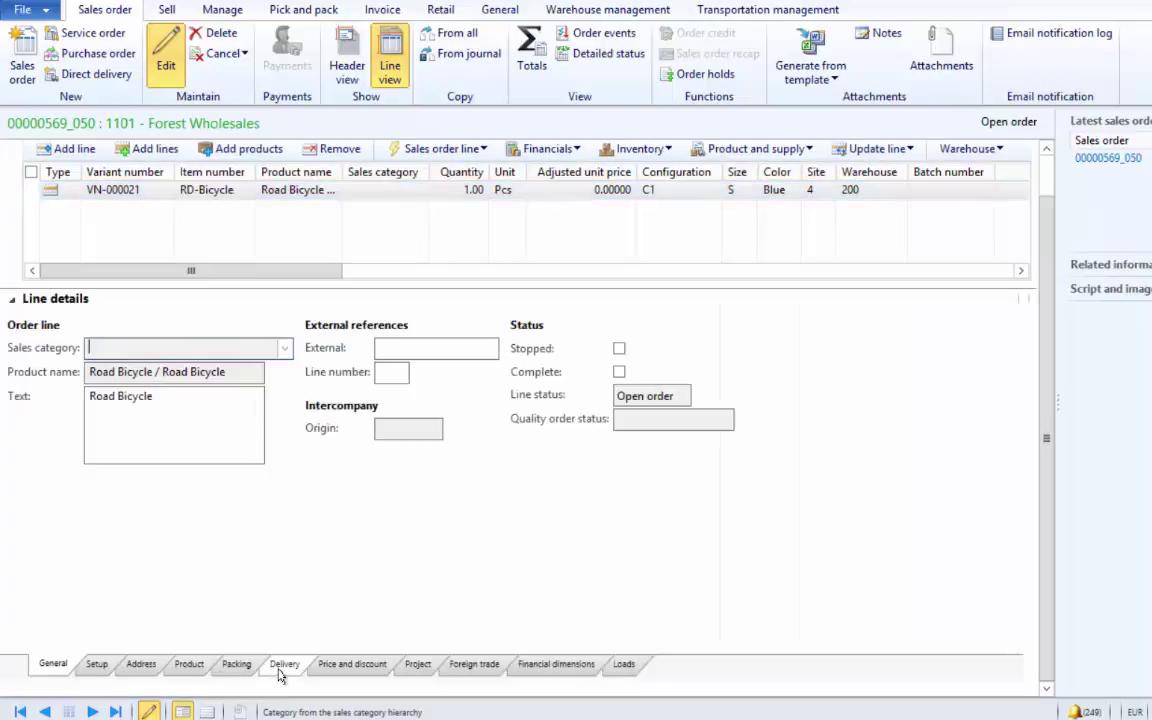
click(280, 672)
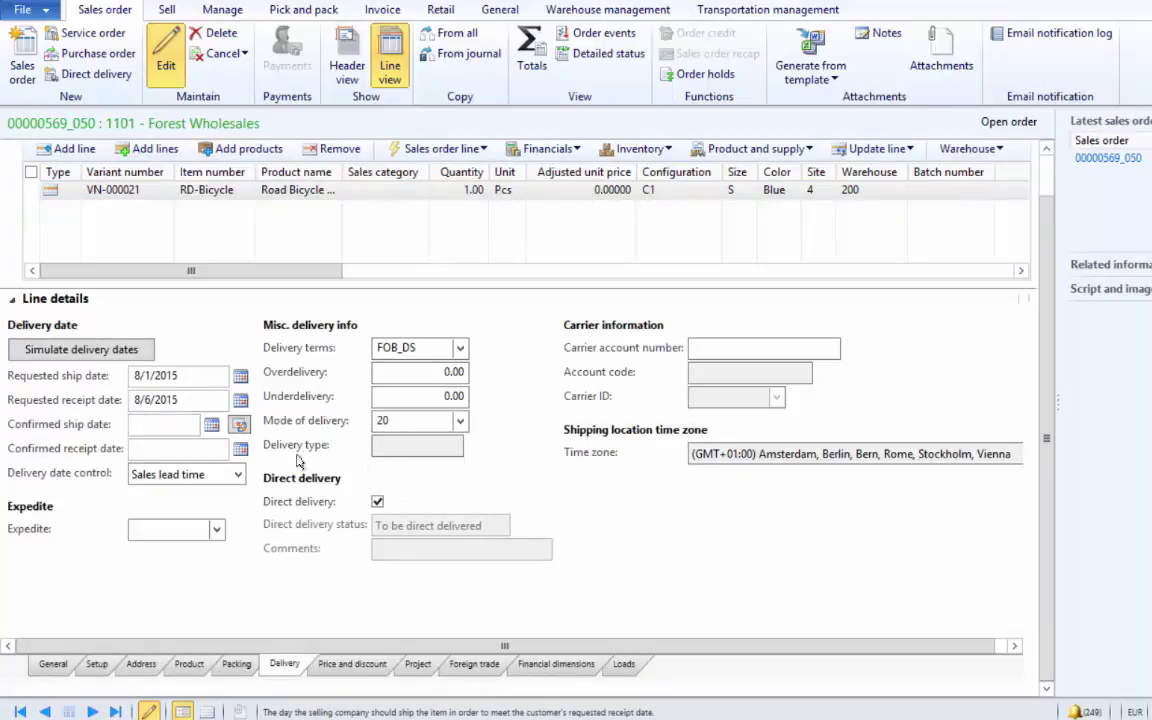
- Create a direct delivery for the included RD-Bicycle line with its default vendor and open the generated purchase order
click(420, 249)
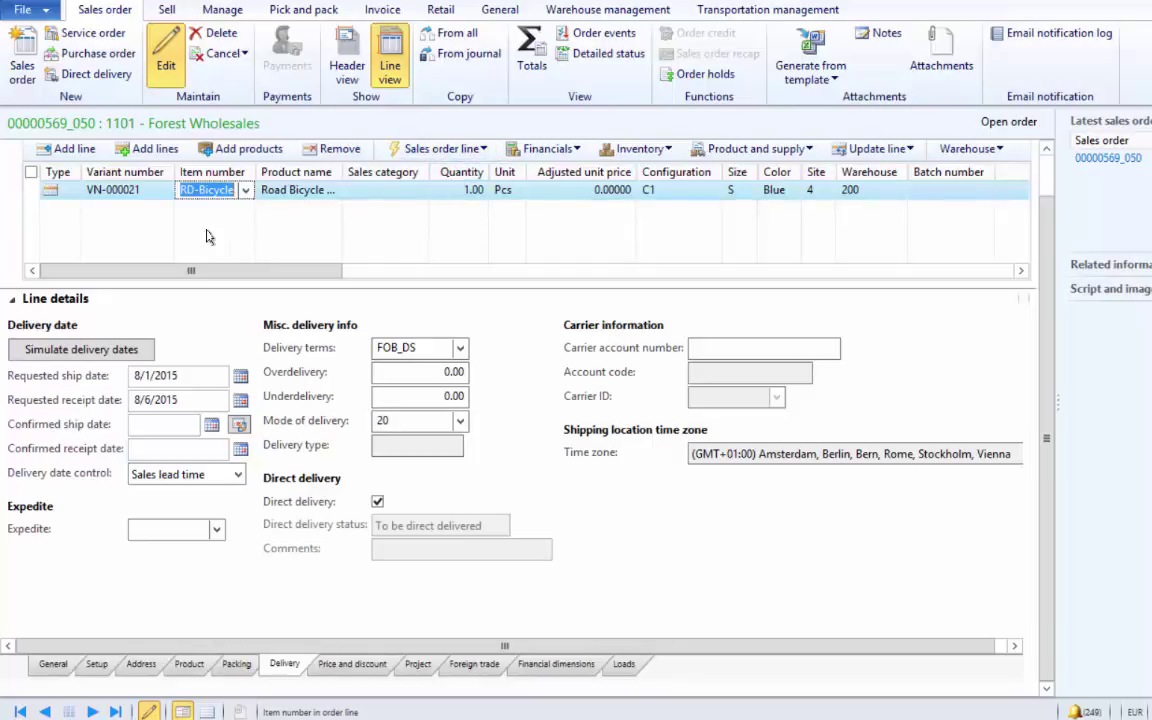
click(100, 82)
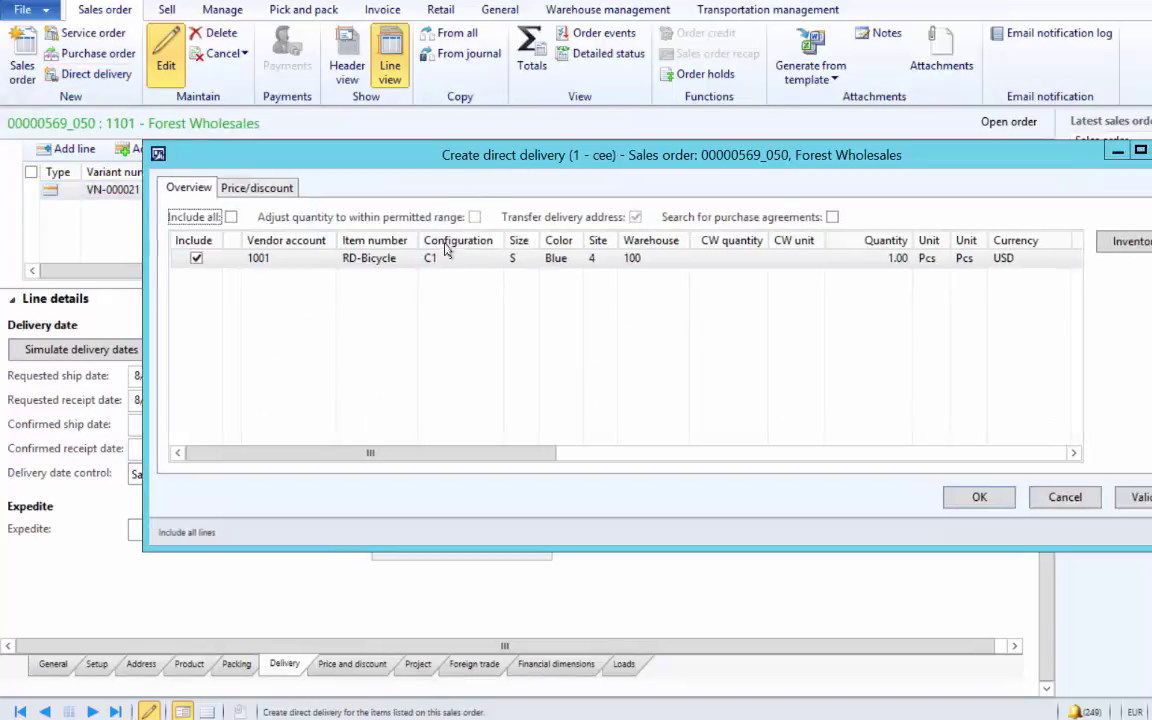
click(285, 259)
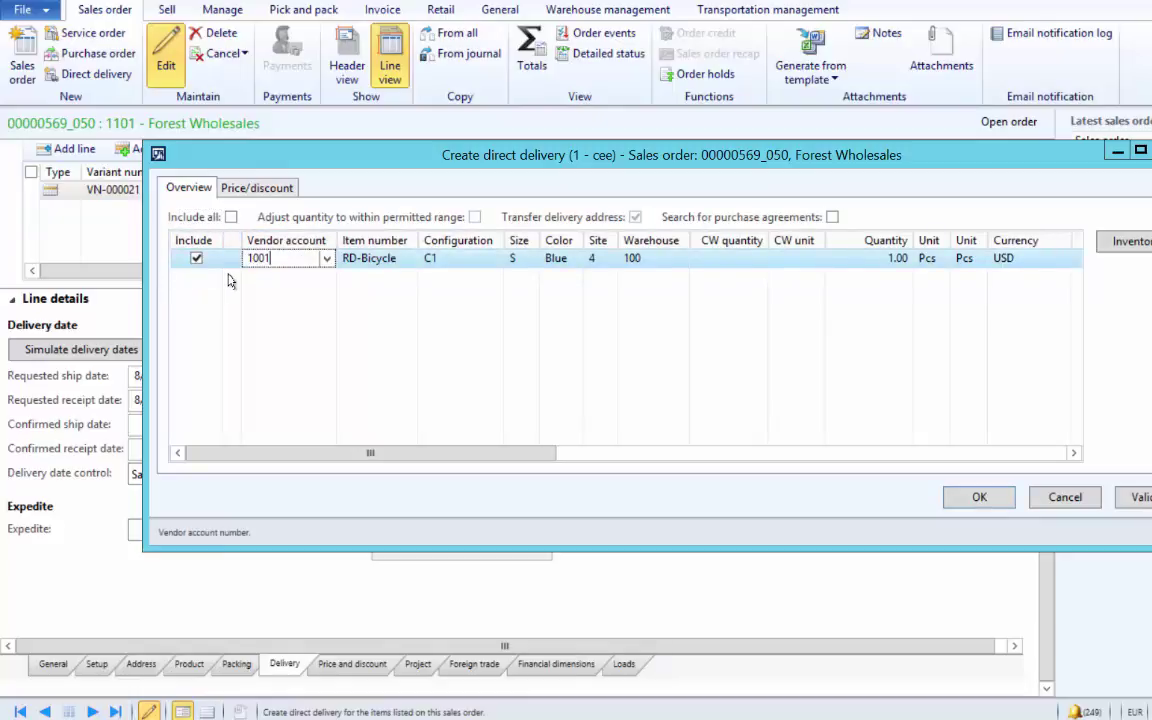
mouse_move(307, 265)
click(978, 497)
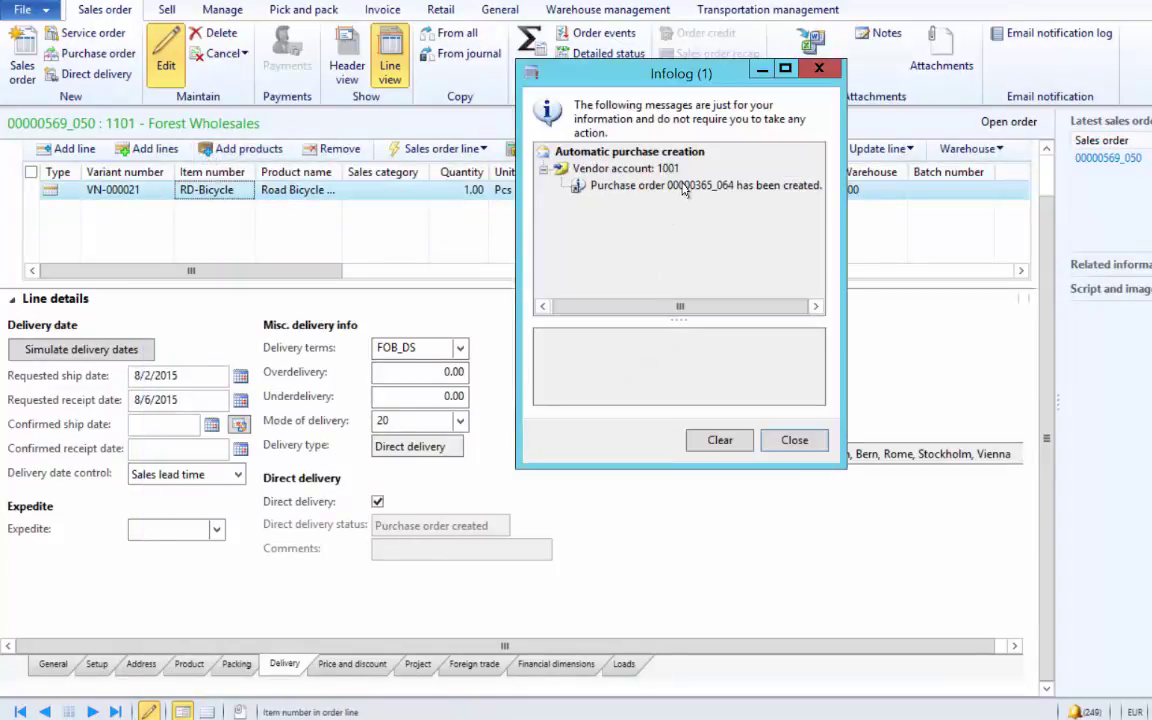
double_click(684, 190)
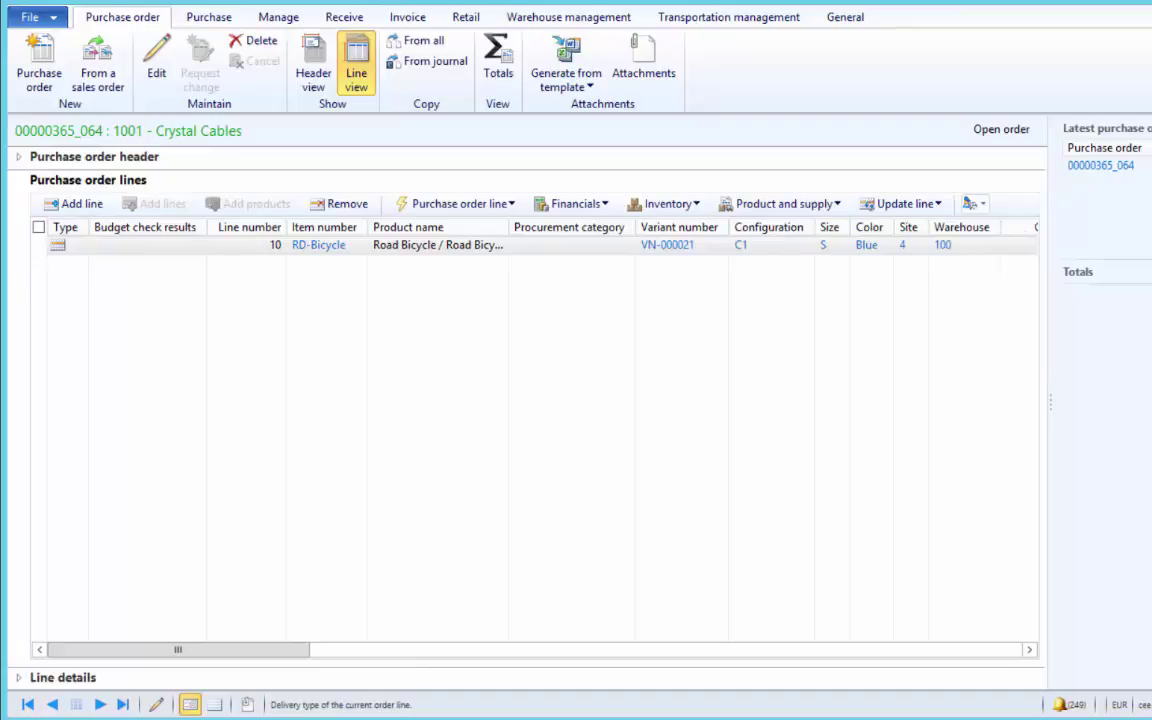
- Compare the delivery address on the sales order line with the line details of the linked purchase order
key(alt+Tab)
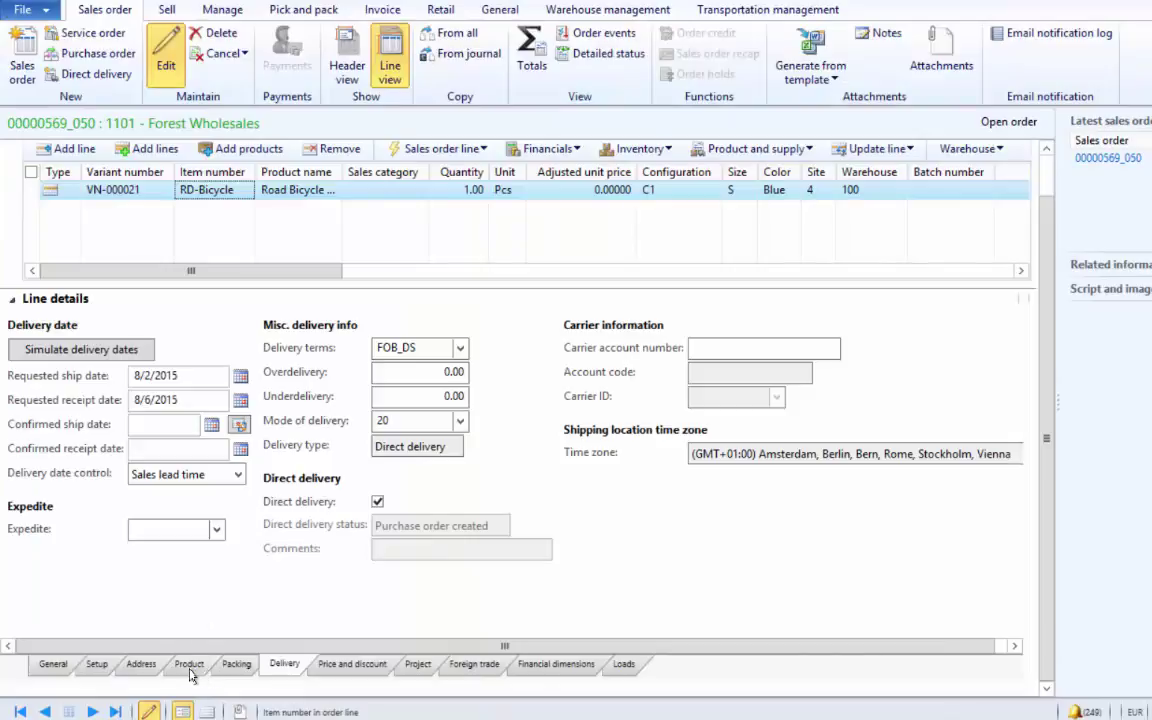
click(143, 664)
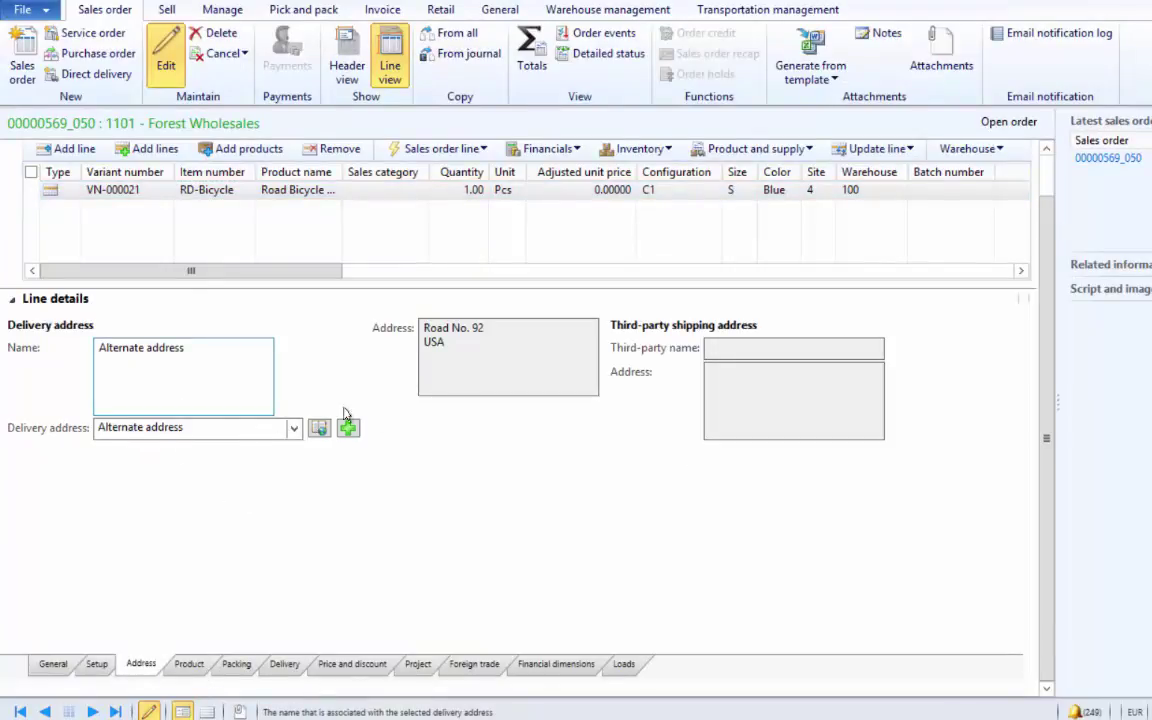
click(465, 328)
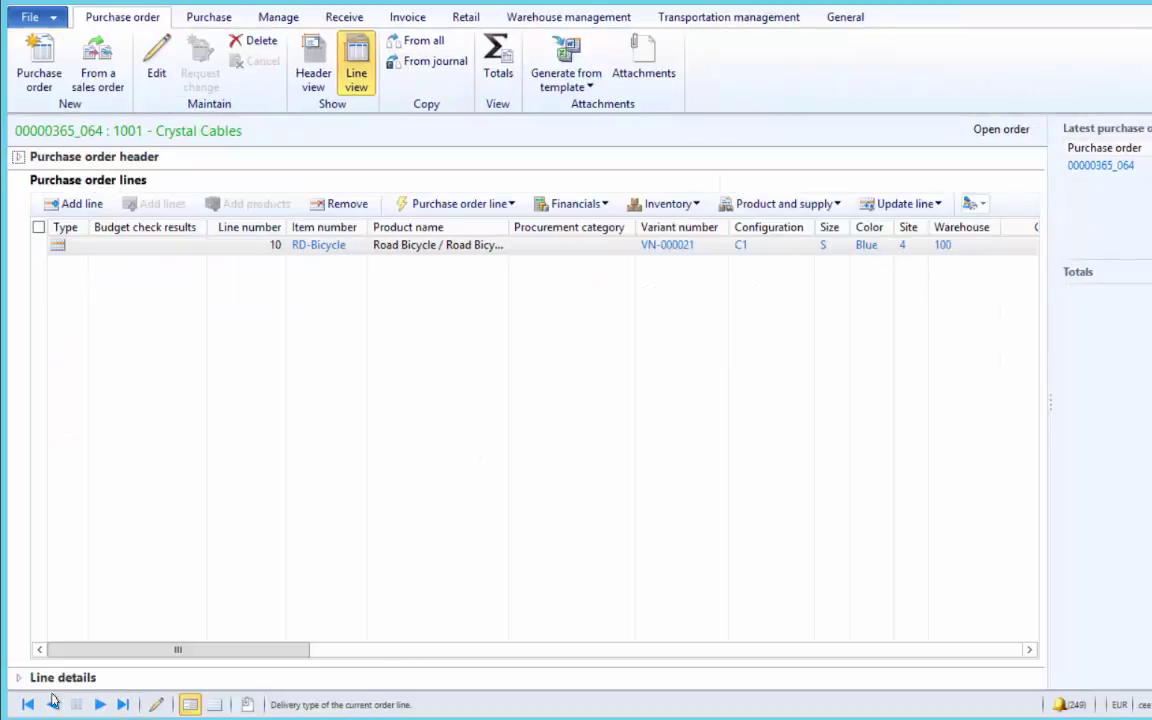
click(19, 677)
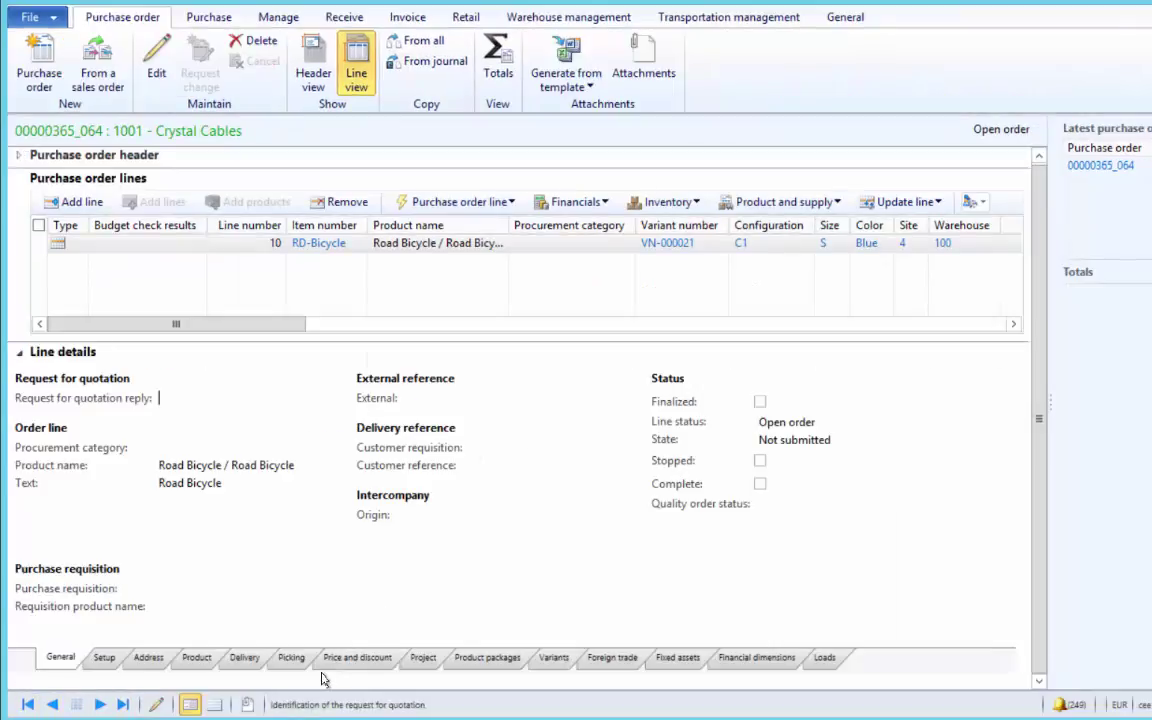
click(243, 658)
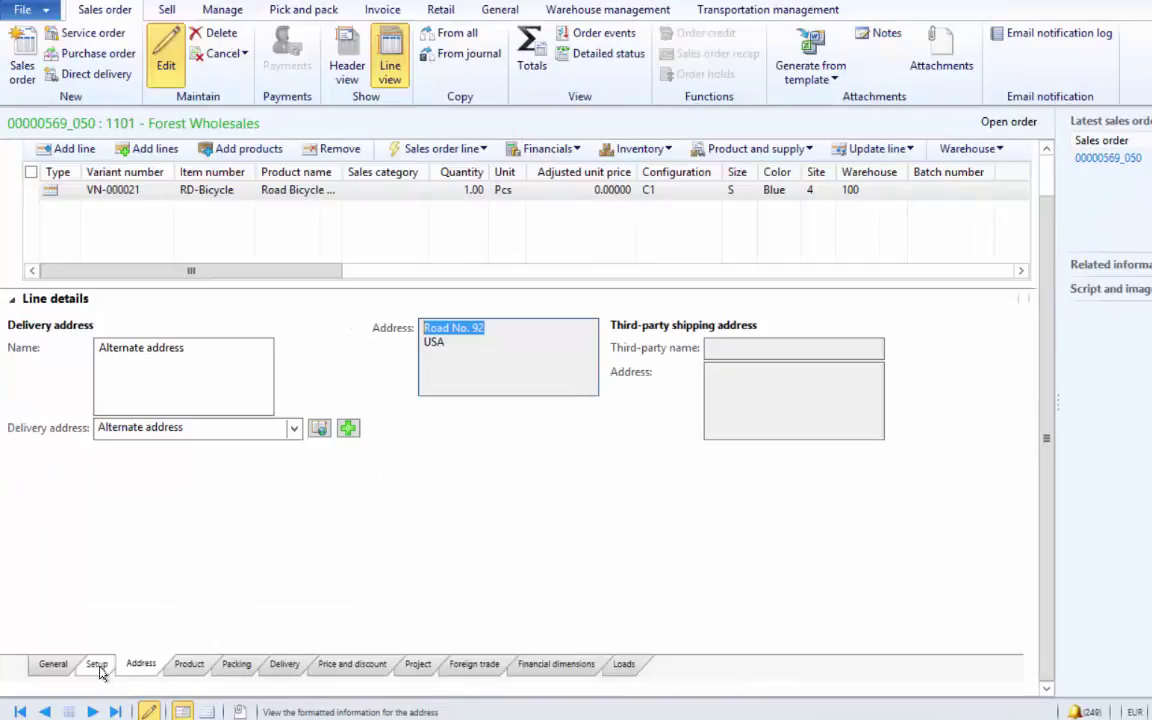
- Set the sales line's requested receipt date to 8/7/2015 and quantity to 2, checking both on the linked purchase order line
click(284, 664)
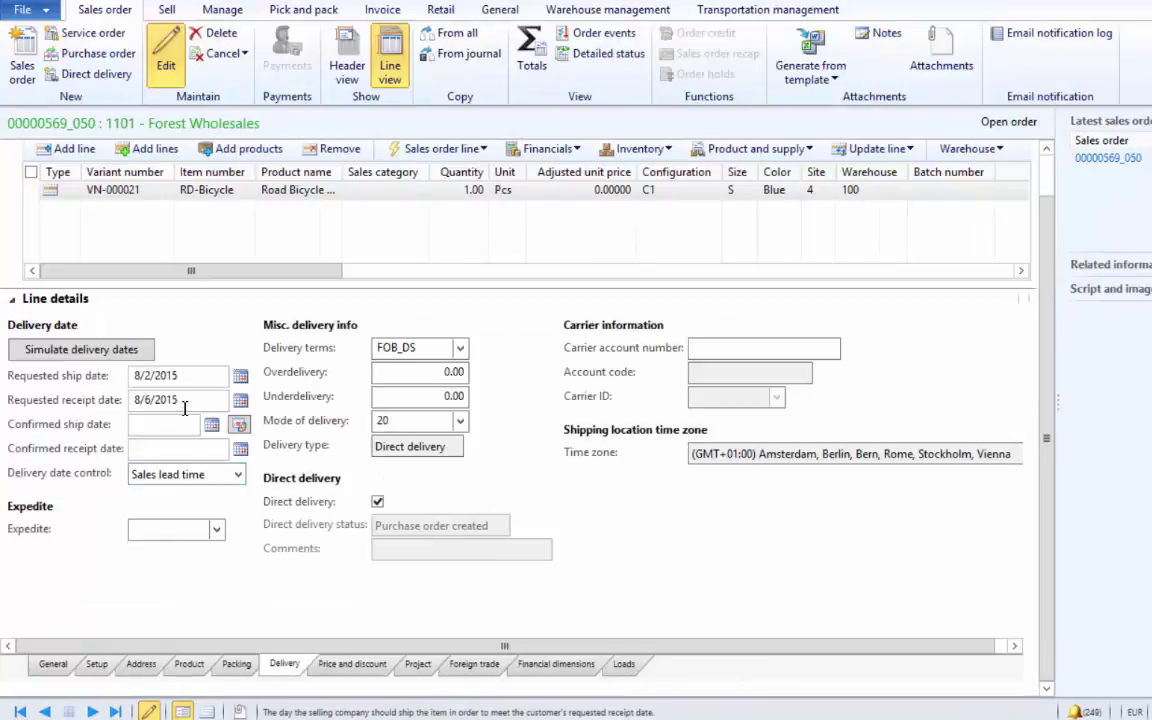
click(240, 400)
key(Escape)
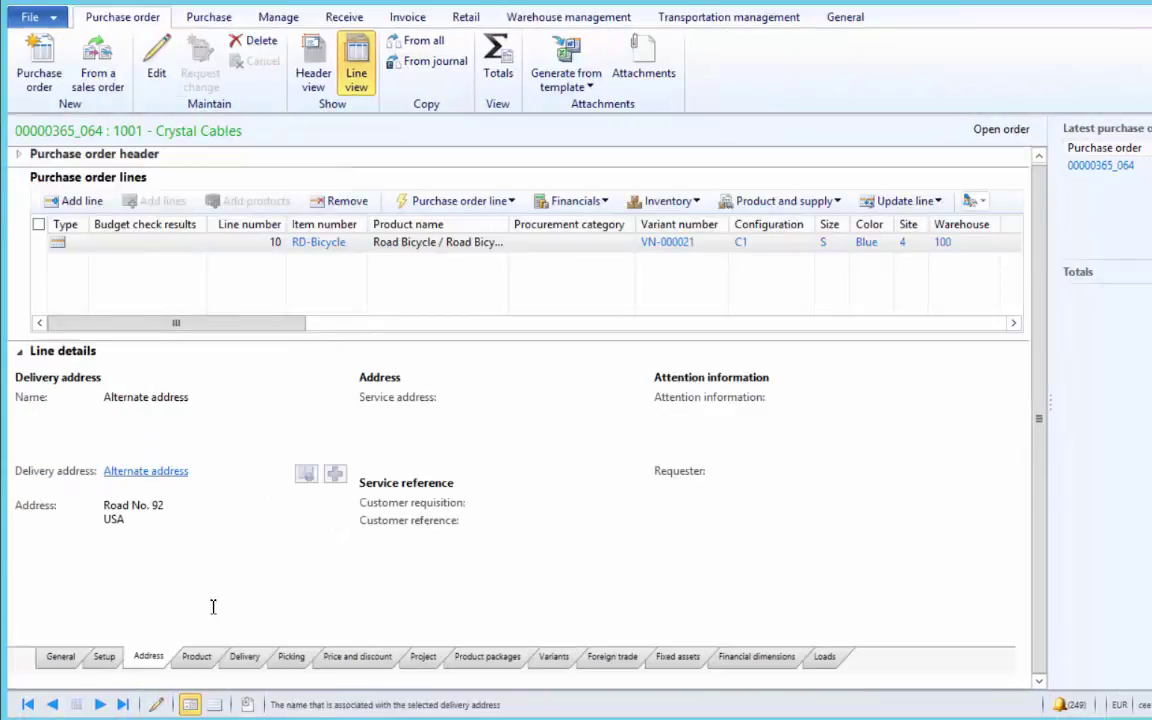
click(248, 660)
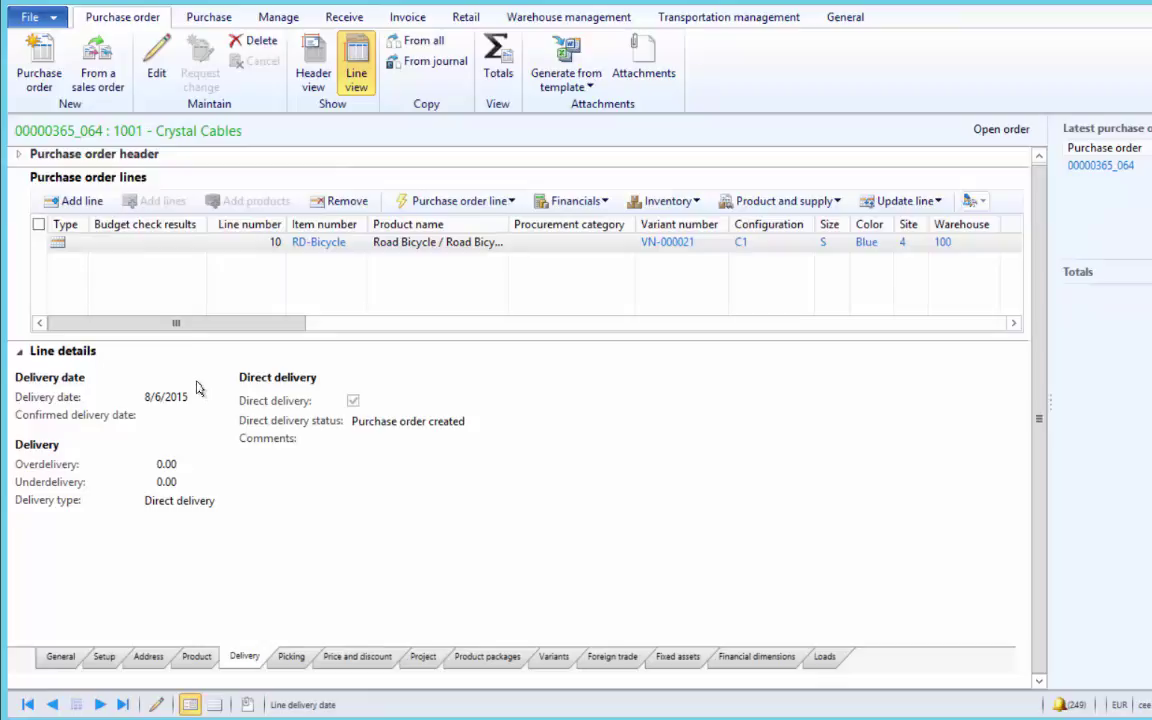
click(165, 397)
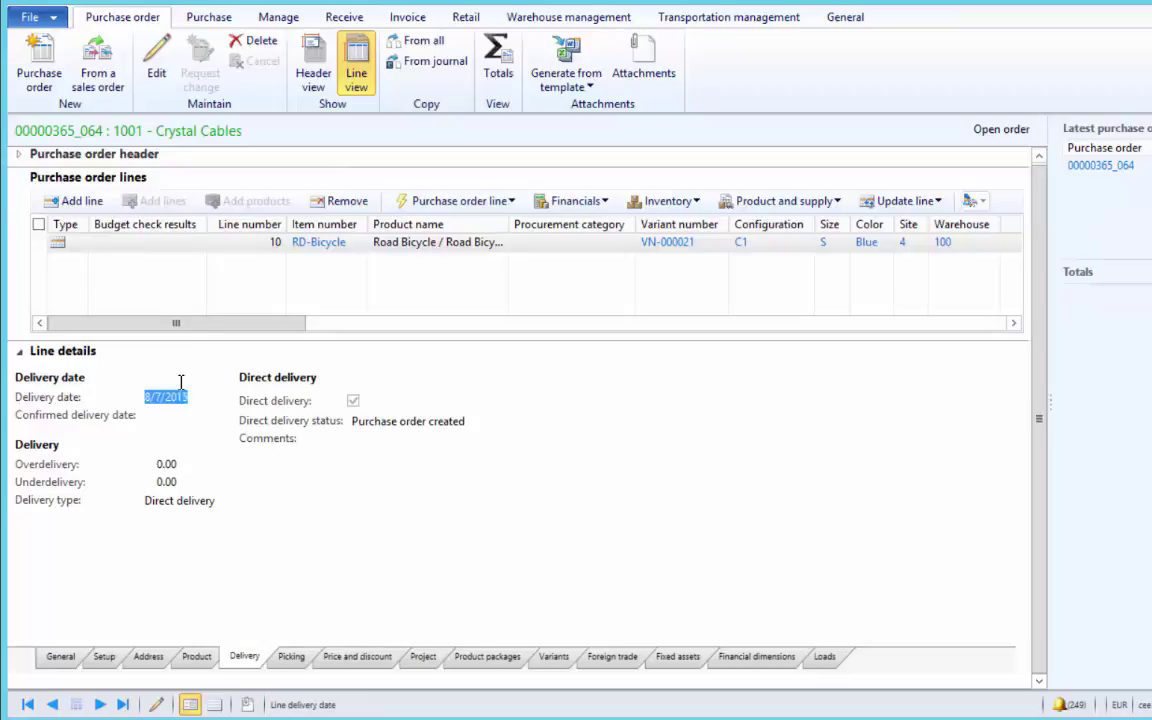
key(Tab)
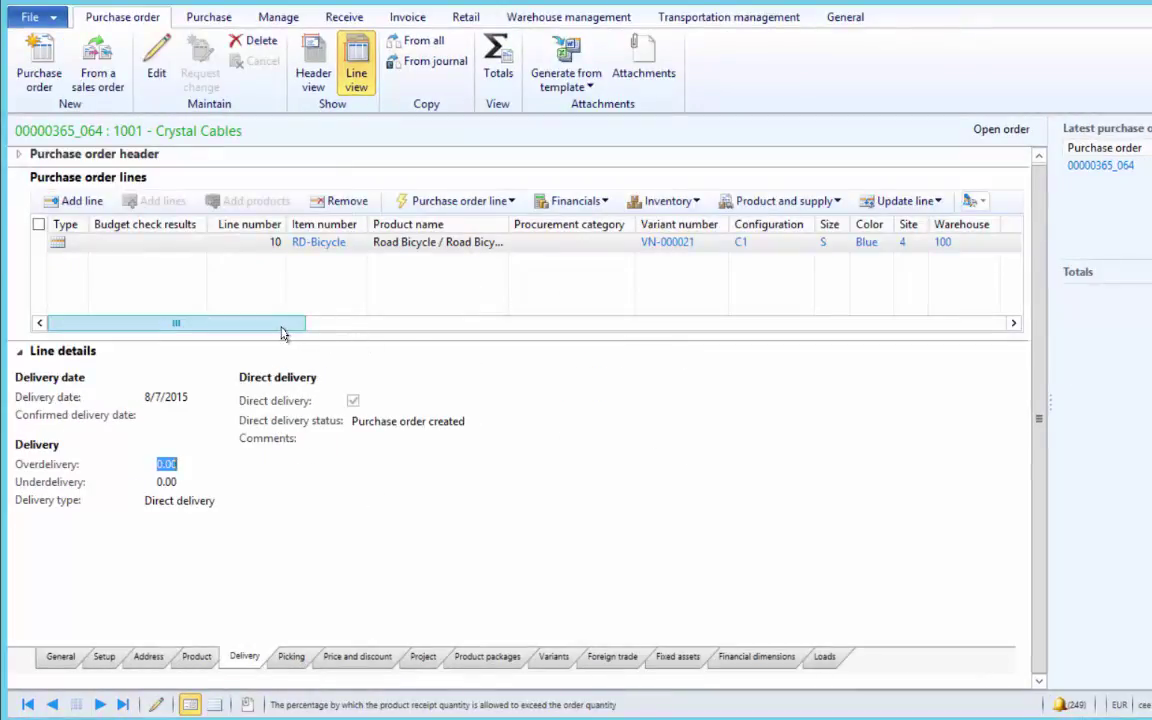
drag(282, 333, 555, 303)
click(563, 296)
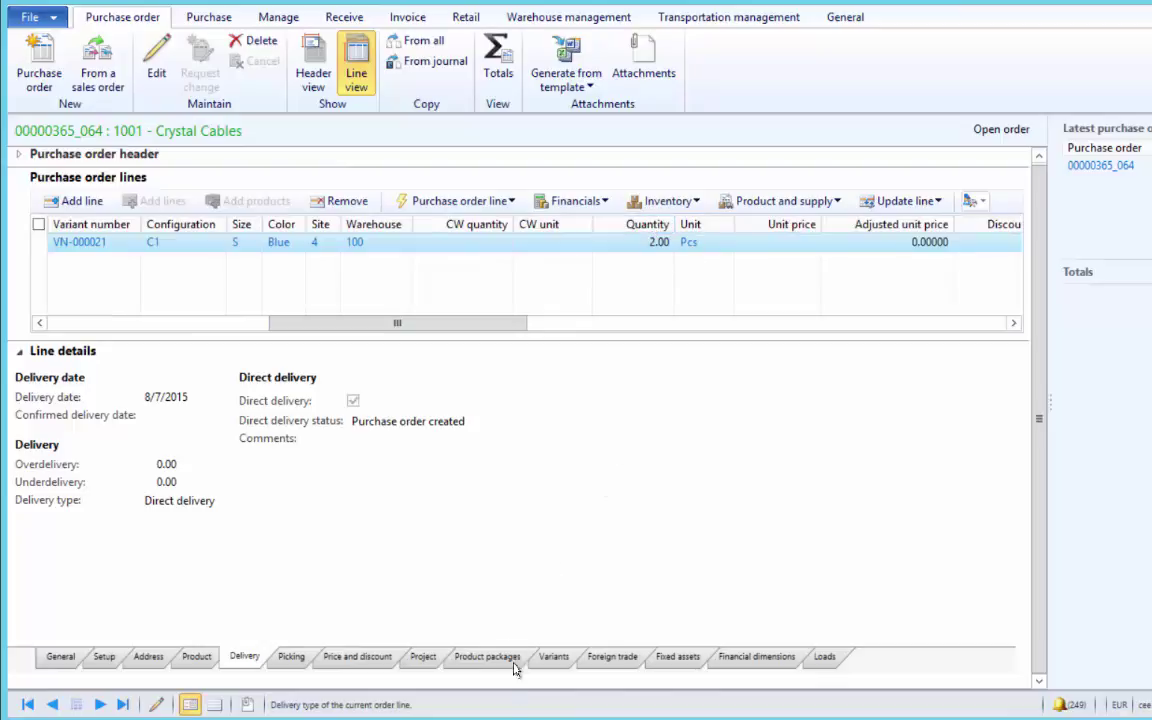
- Change the sales line's delivery address to Forest Wholesales (After hours) and check the address on the linked purchase order line
key(alt+Tab)
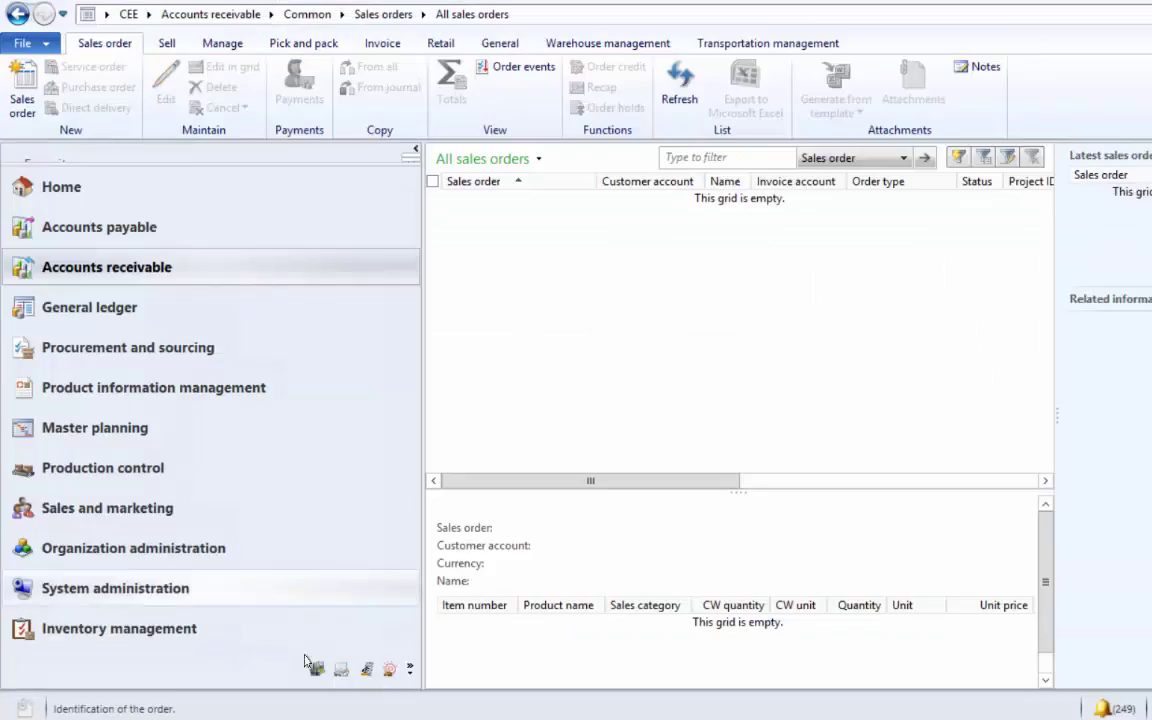
key(alt+Tab)
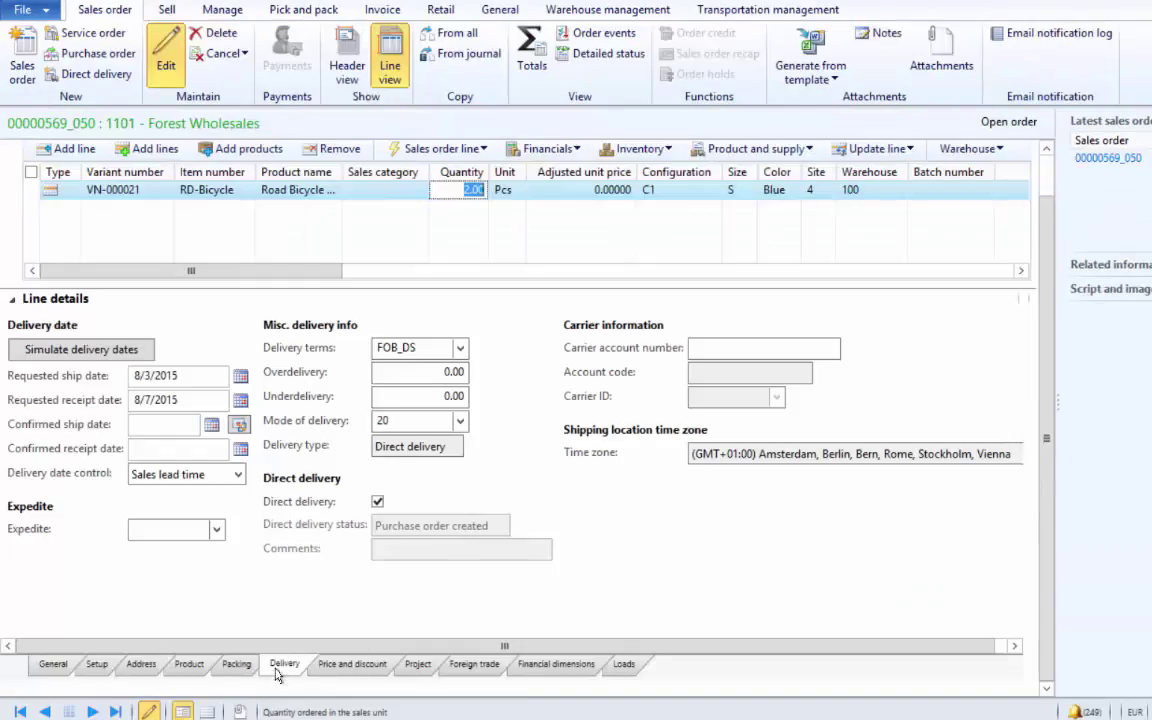
click(146, 662)
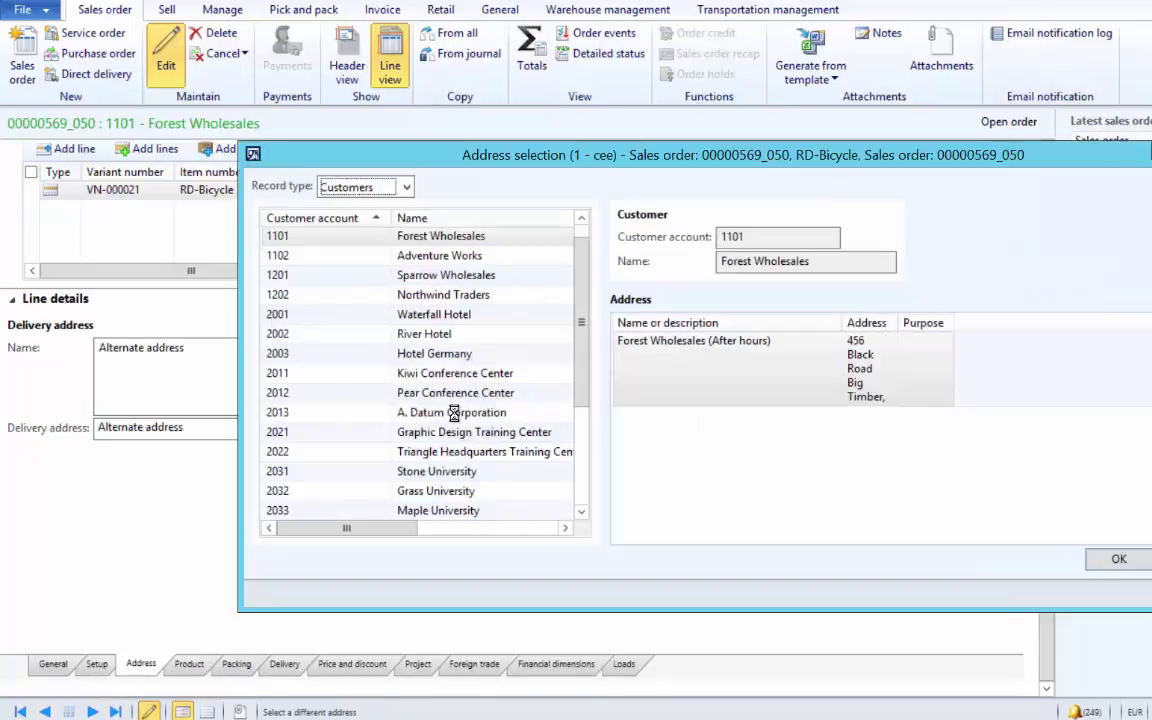
click(715, 379)
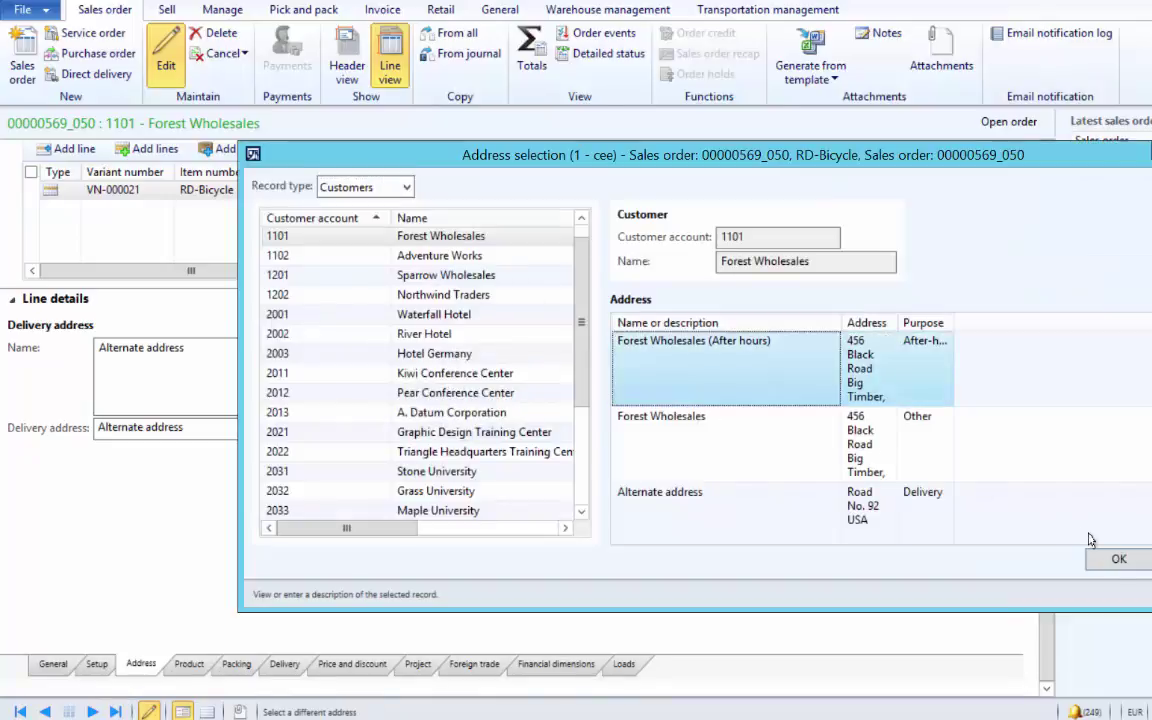
click(1115, 559)
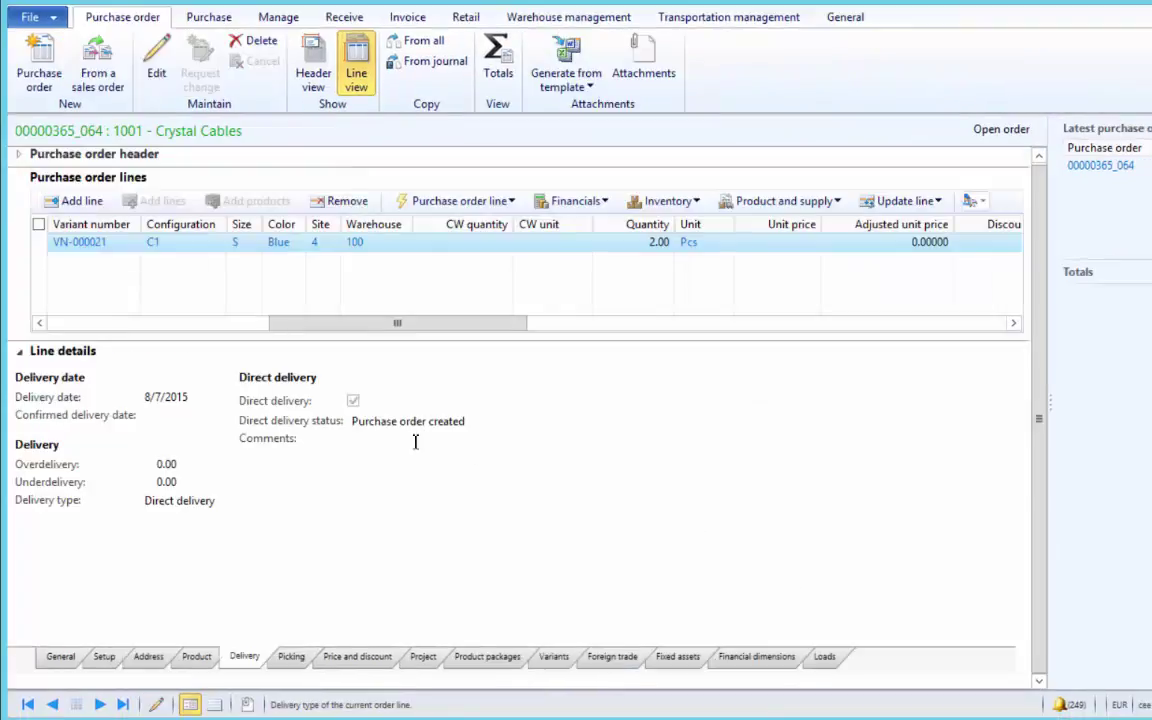
click(148, 656)
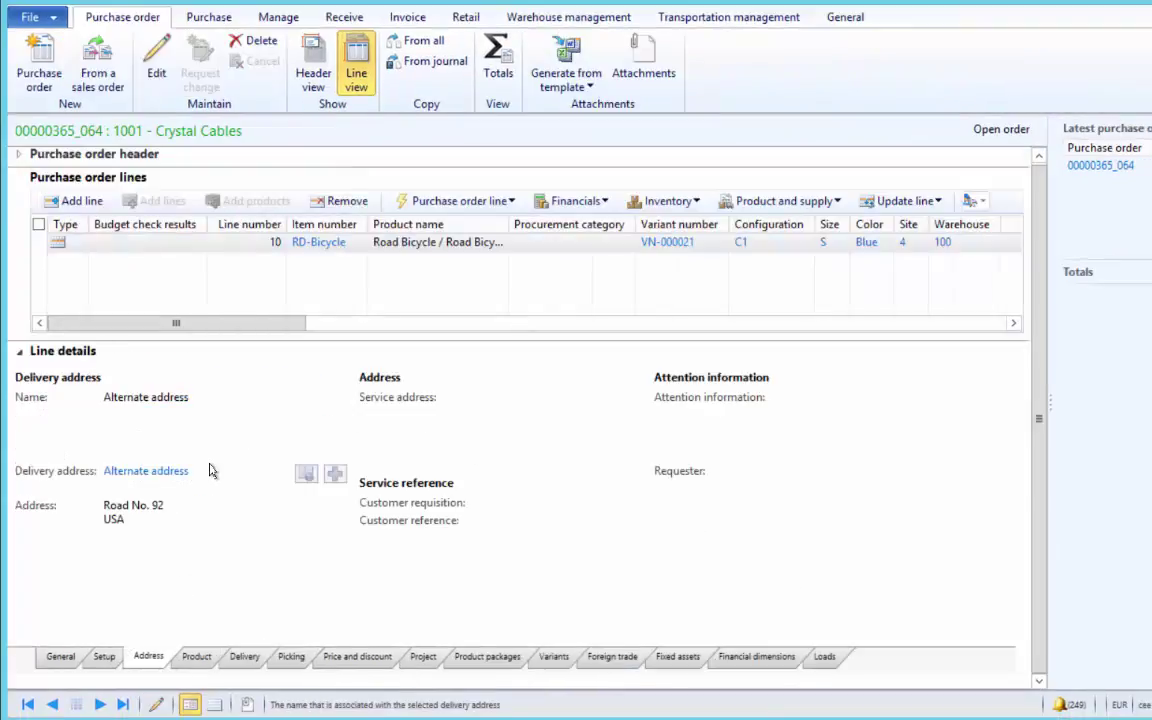
mouse_move(210, 470)
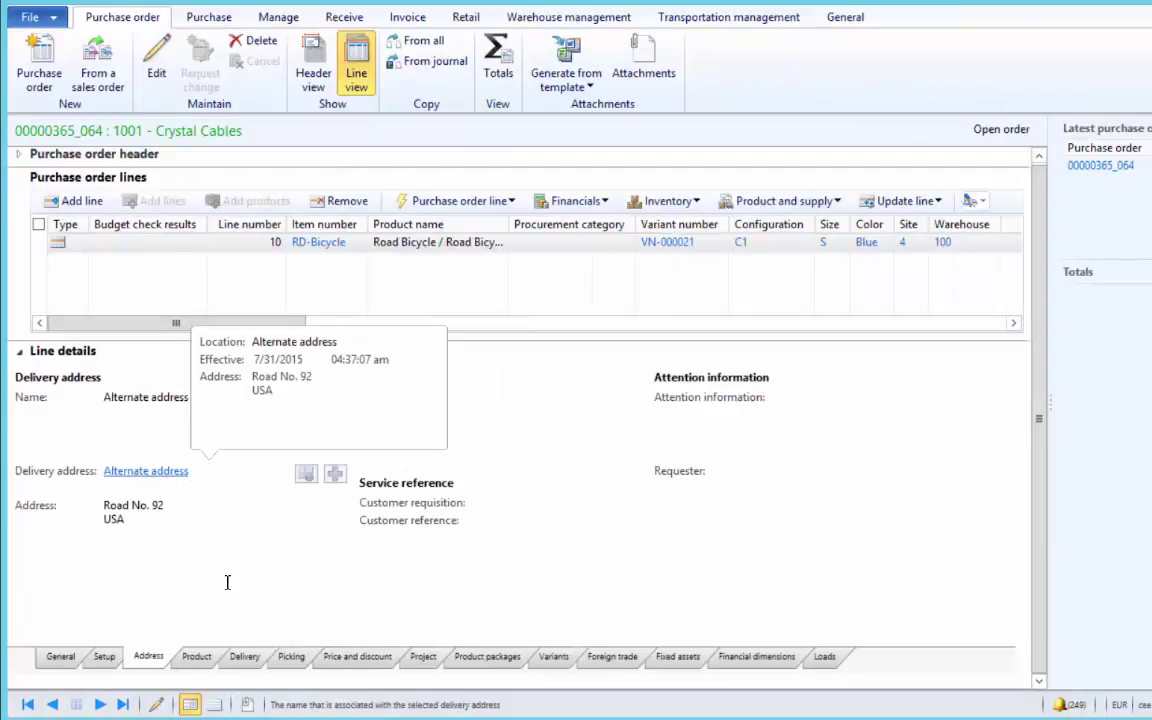
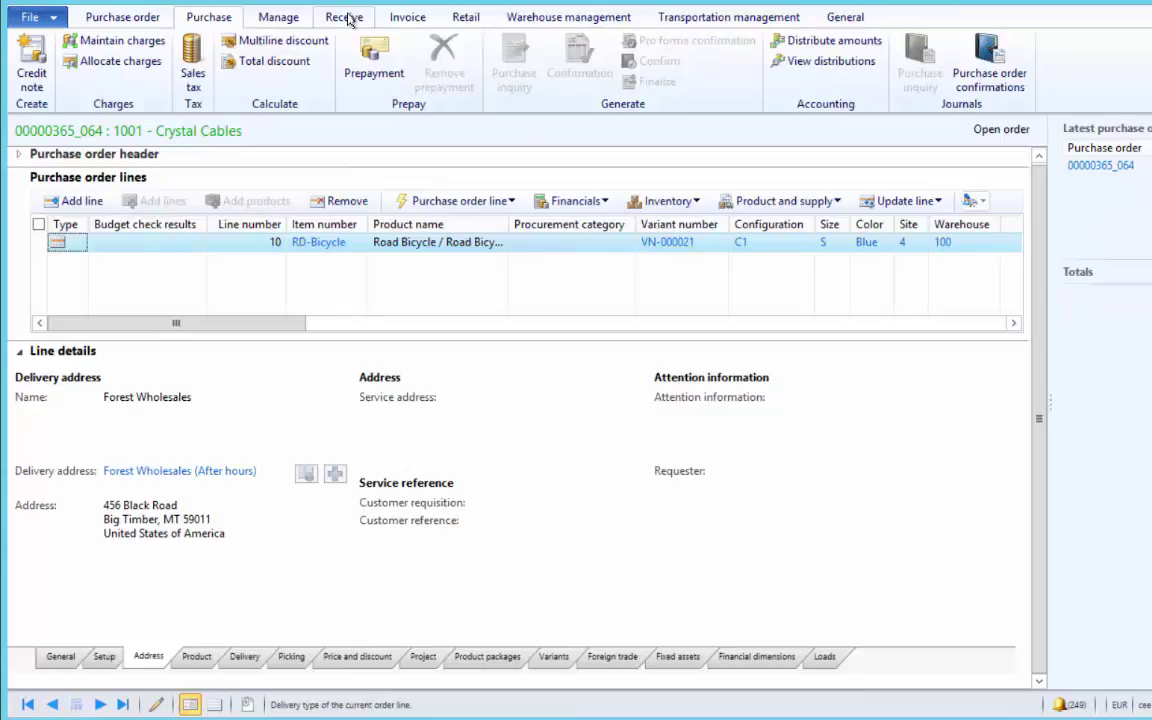
- Post product receipt PR_01 for the purchase order with the RD-Bicycle line's received quantity set to 1
click(344, 17)
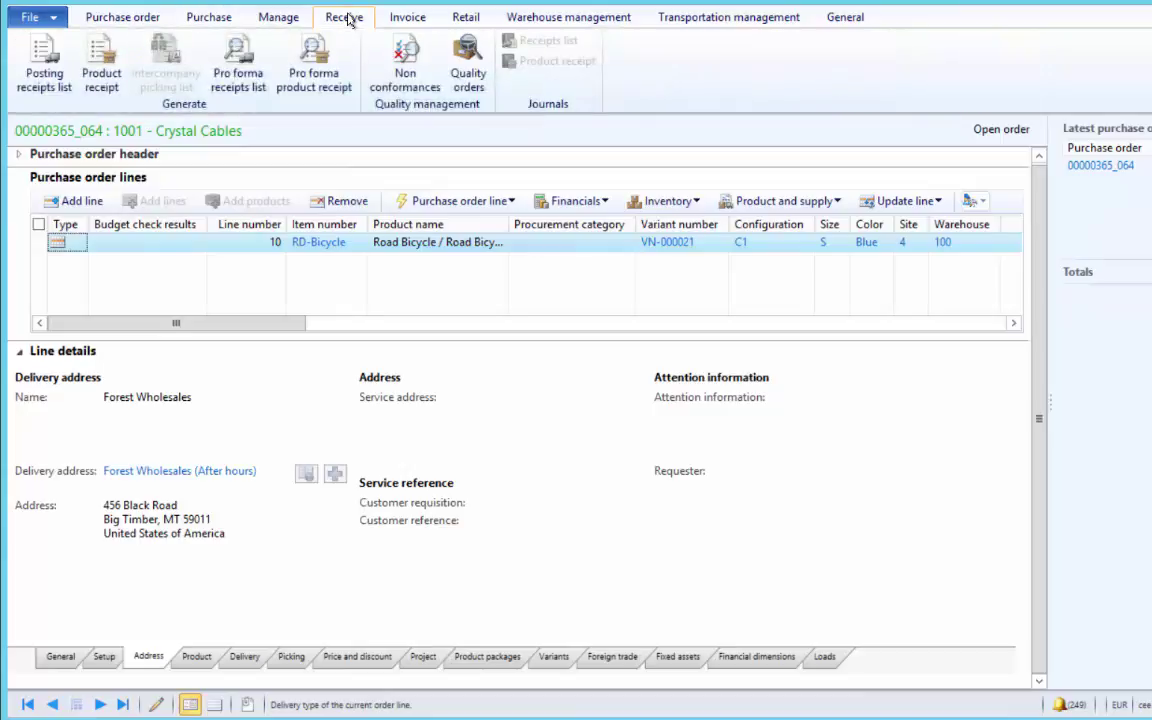
click(98, 78)
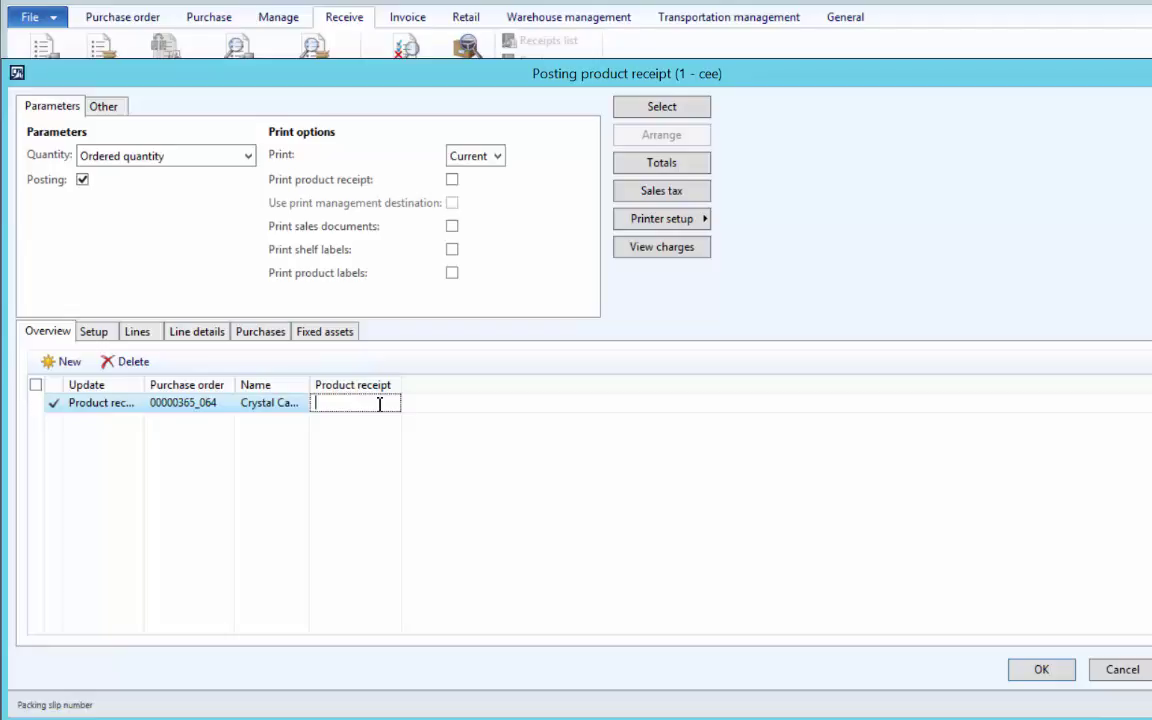
text(PR_01)
key(Tab)
click(137, 331)
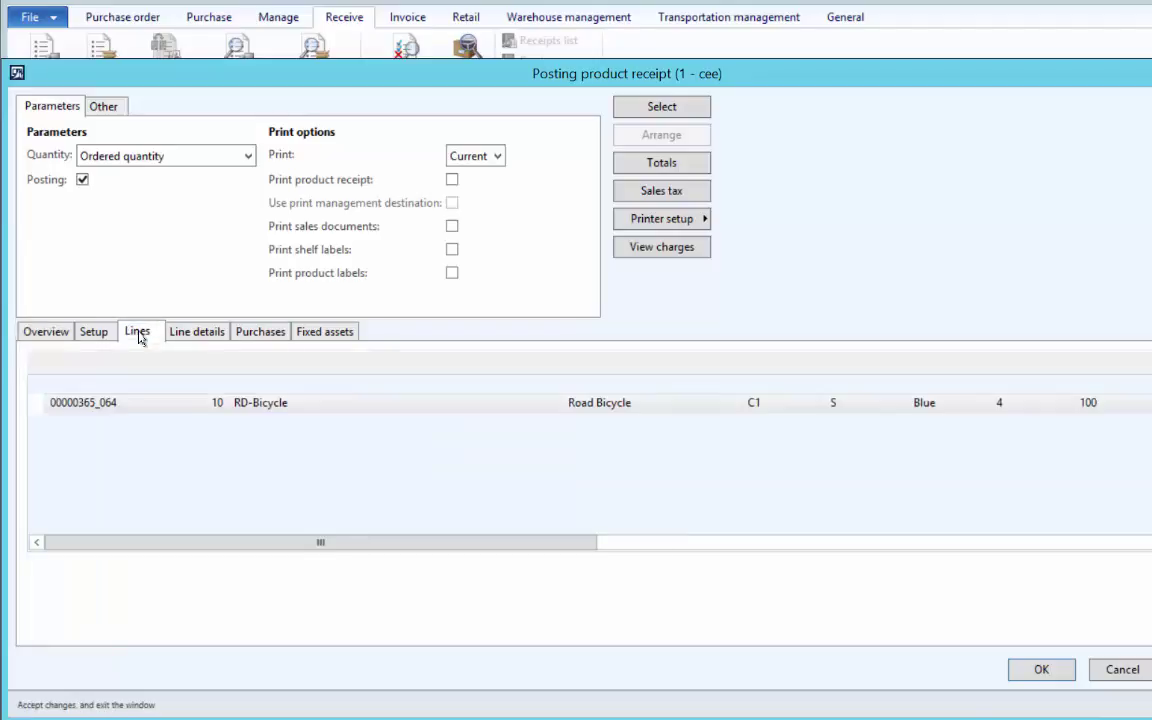
click(860, 402)
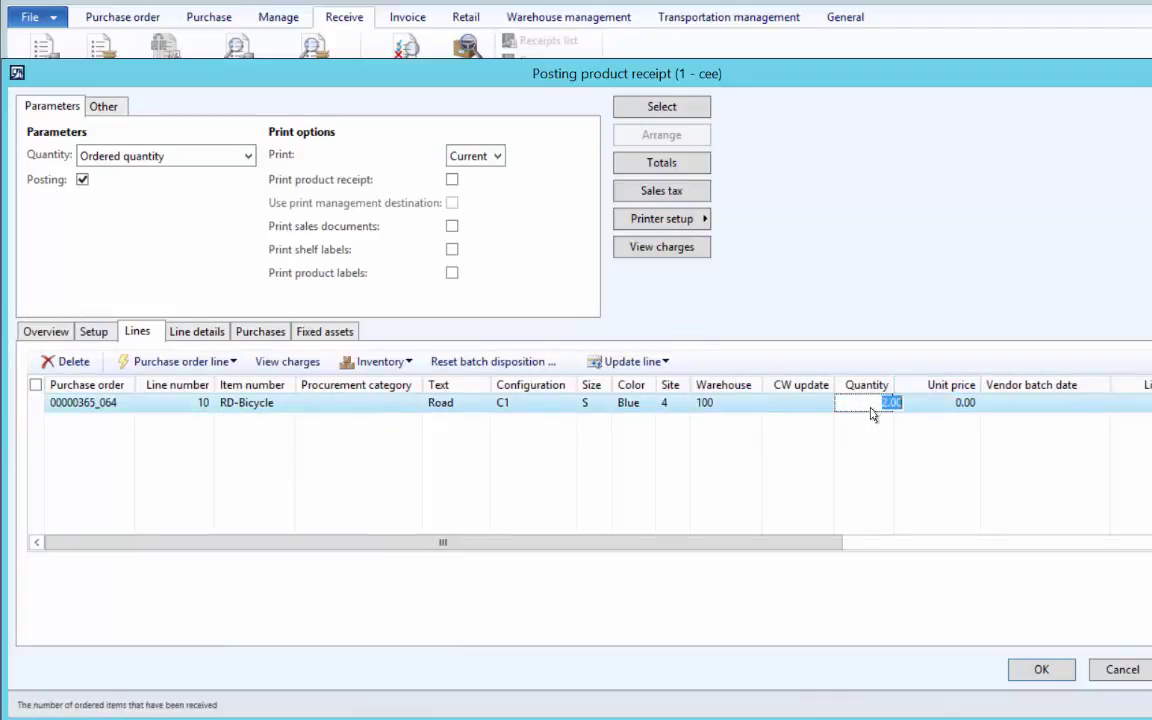
text(1)
key(Tab)
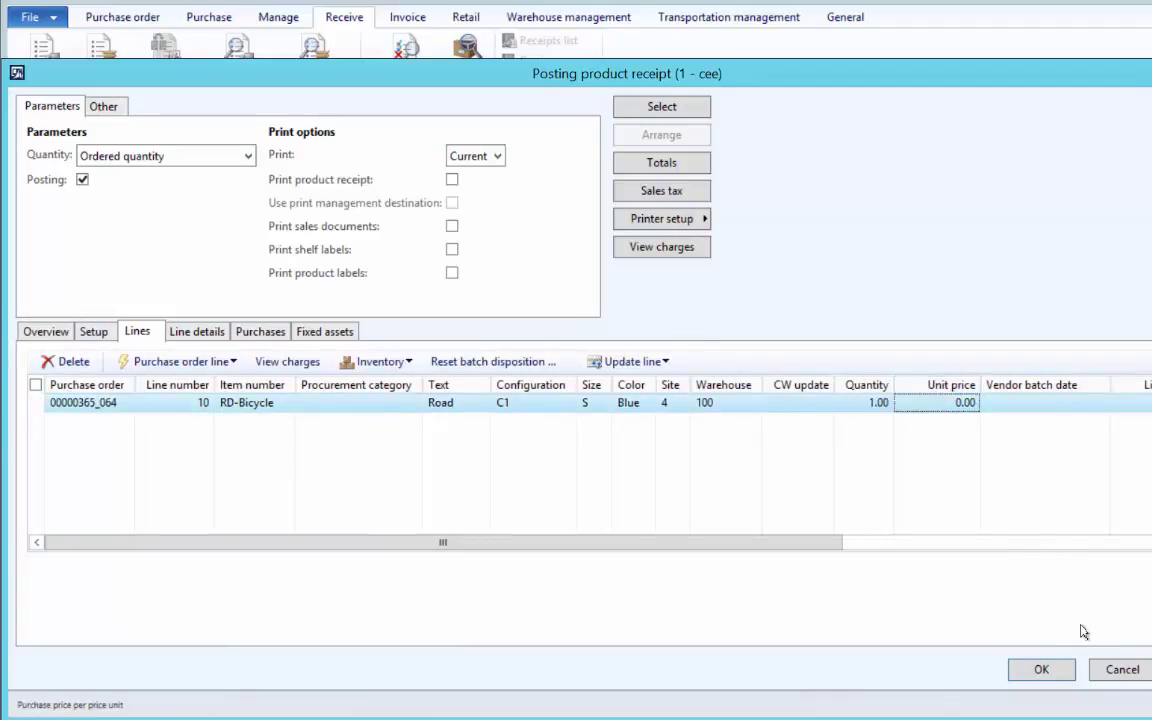
click(1040, 670)
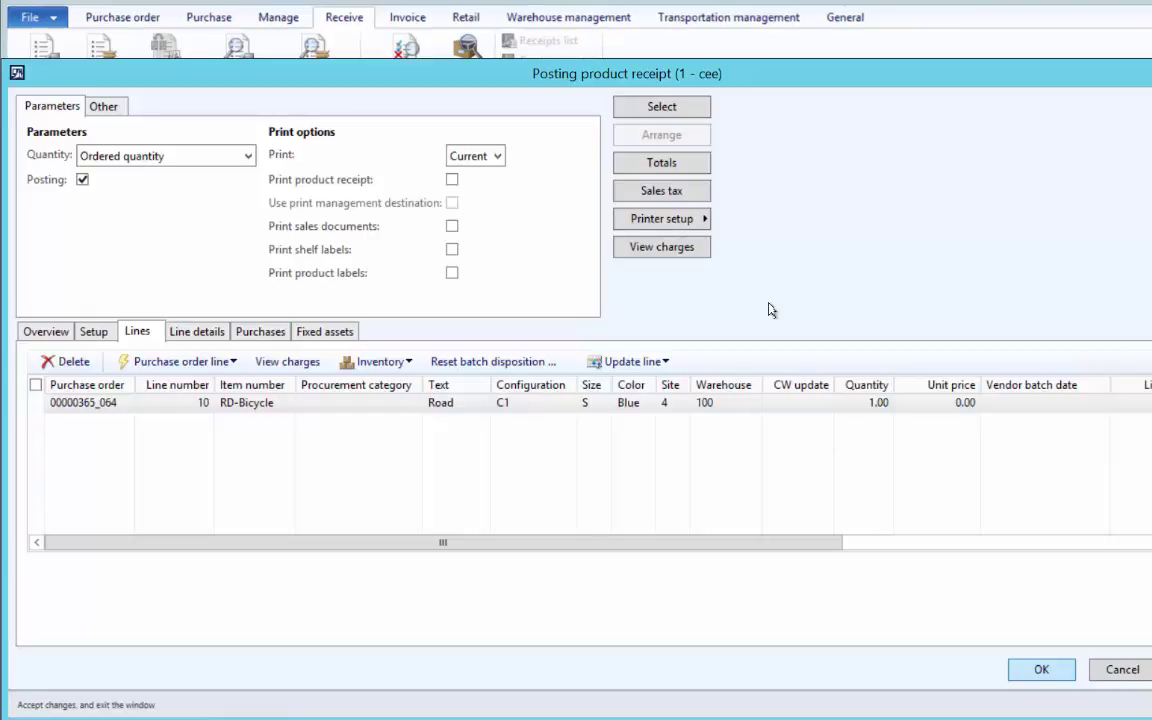
key(Return)
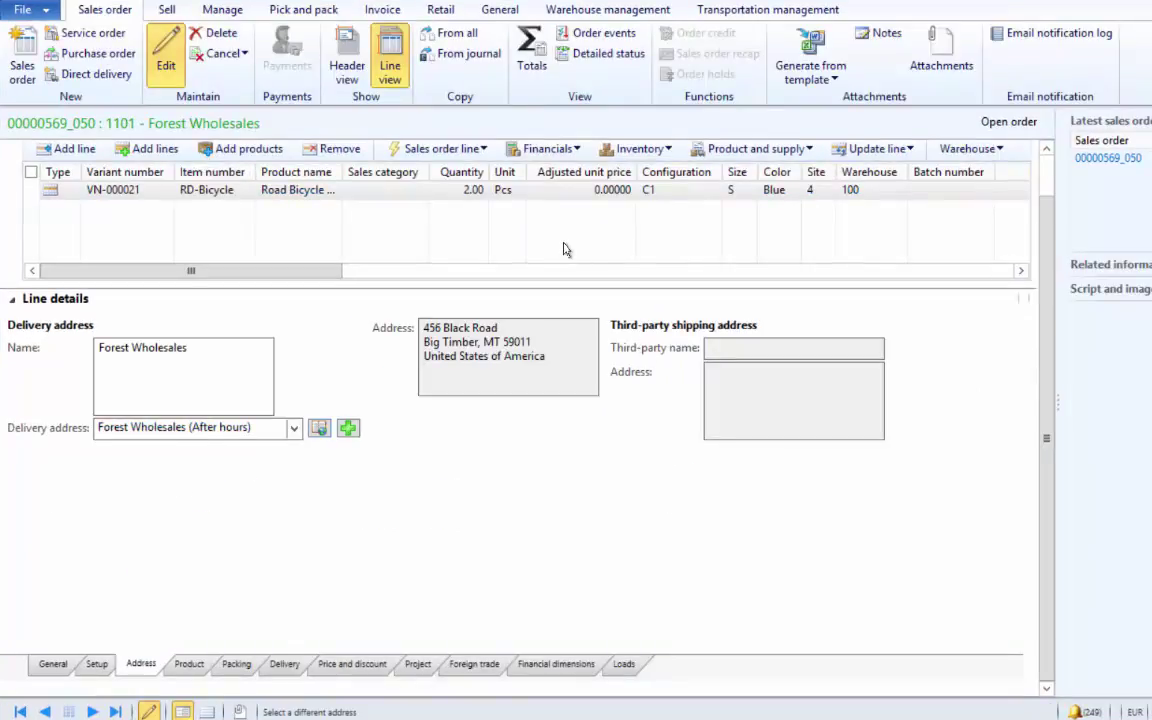
- Examine the issue status of the RD-Bicycle sales line's inventory transactions
click(636, 149)
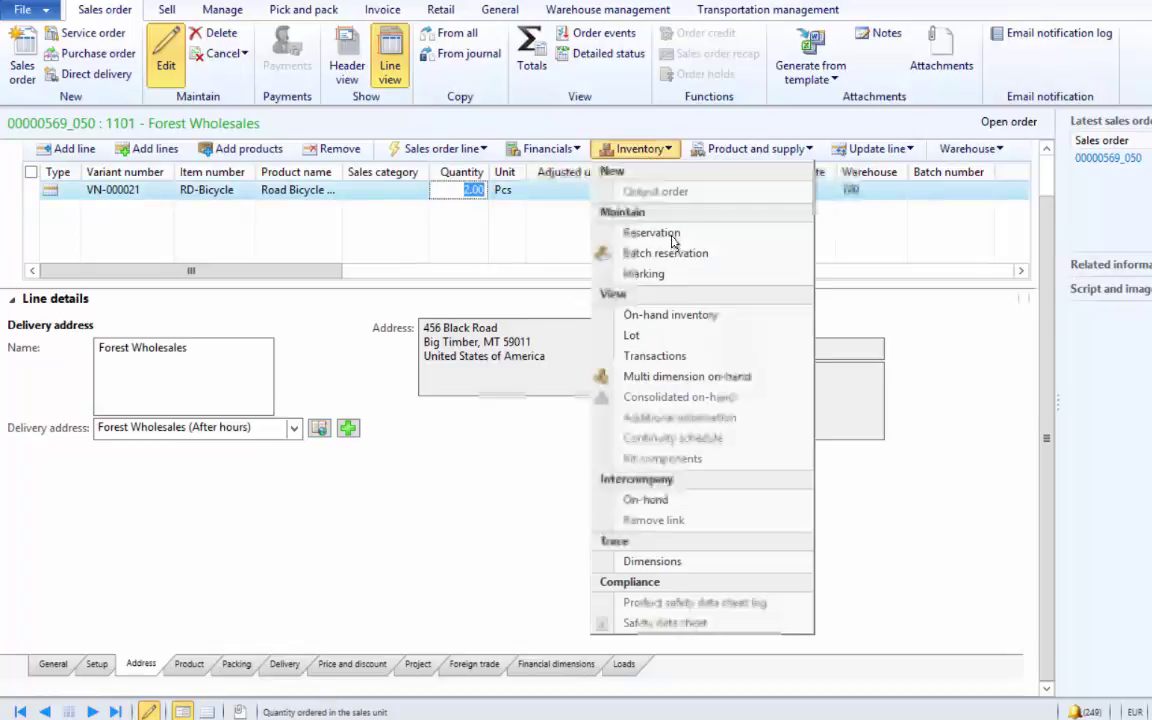
click(496, 276)
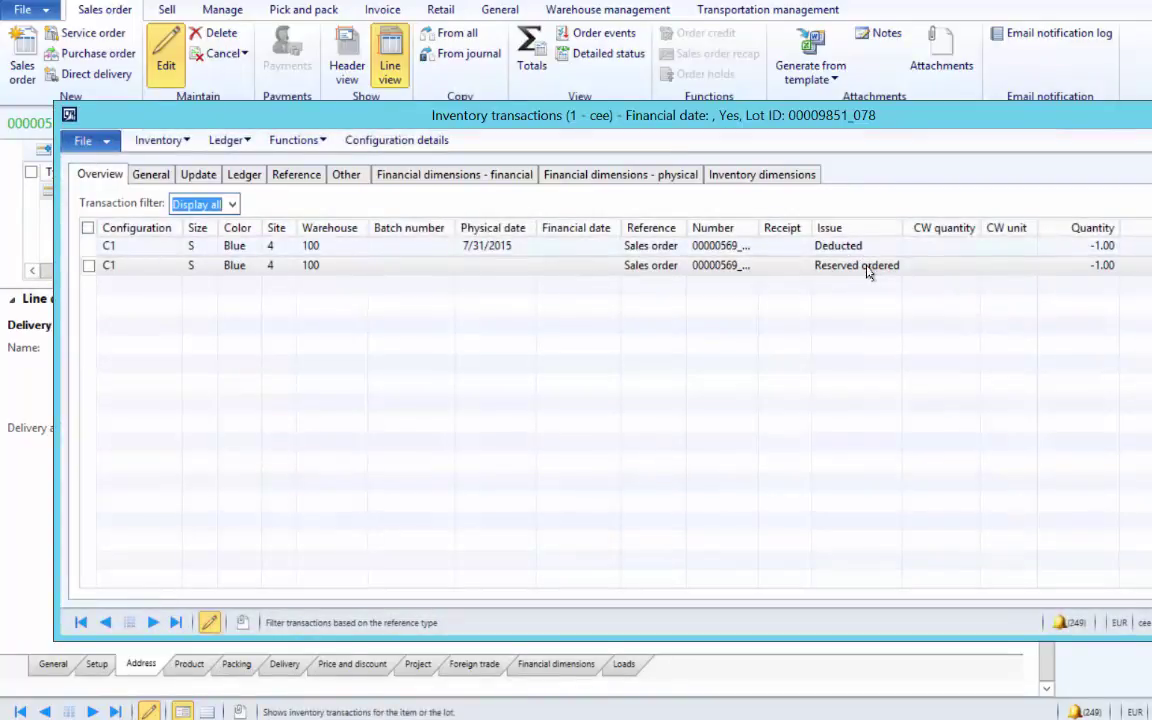
click(866, 264)
click(858, 246)
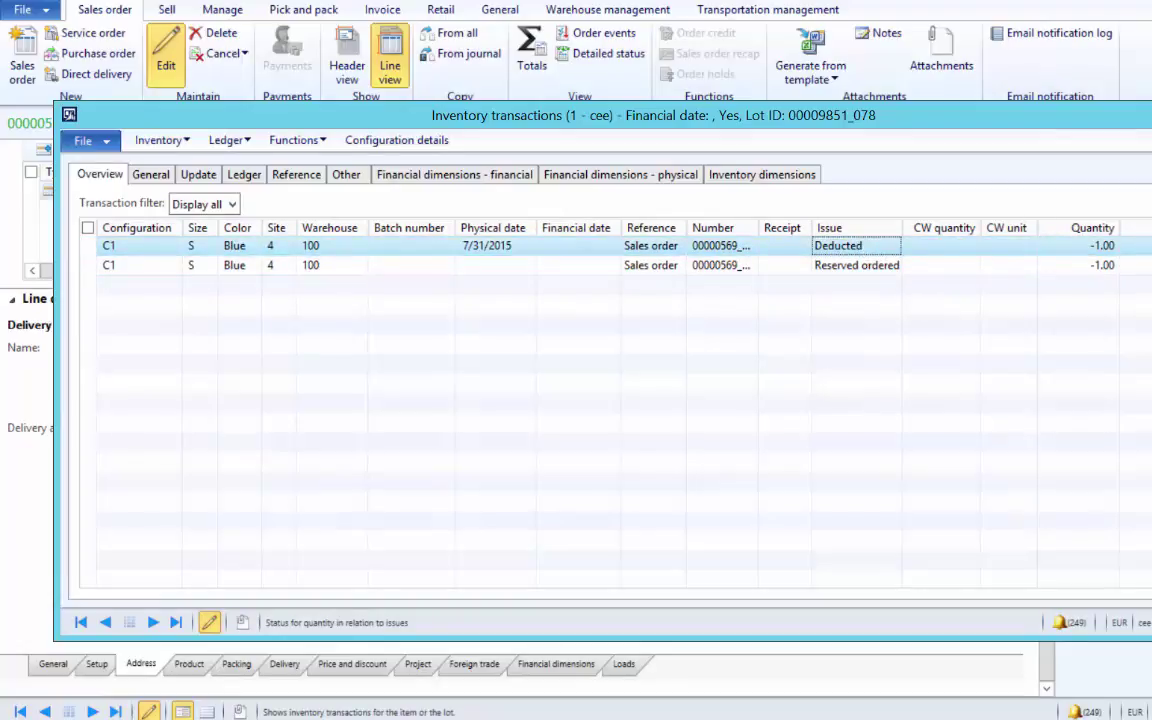
key(Escape)
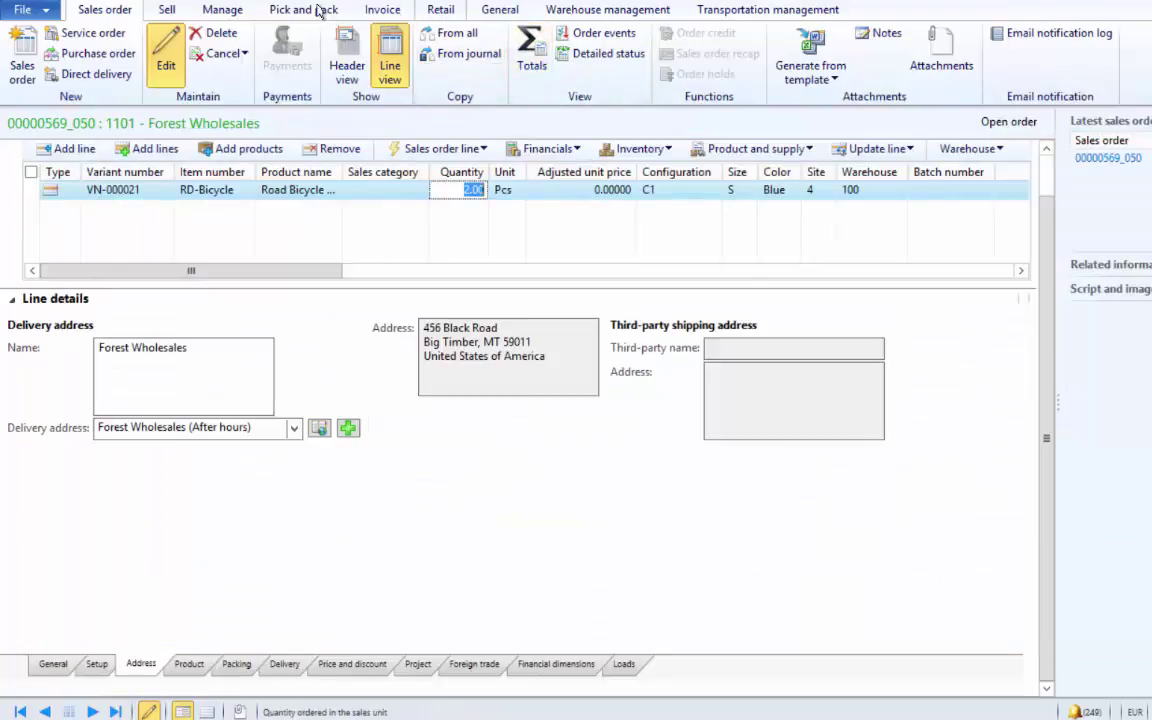
- View the sales order's packing slip journal, close it, and show the order's invoicing functions
click(308, 10)
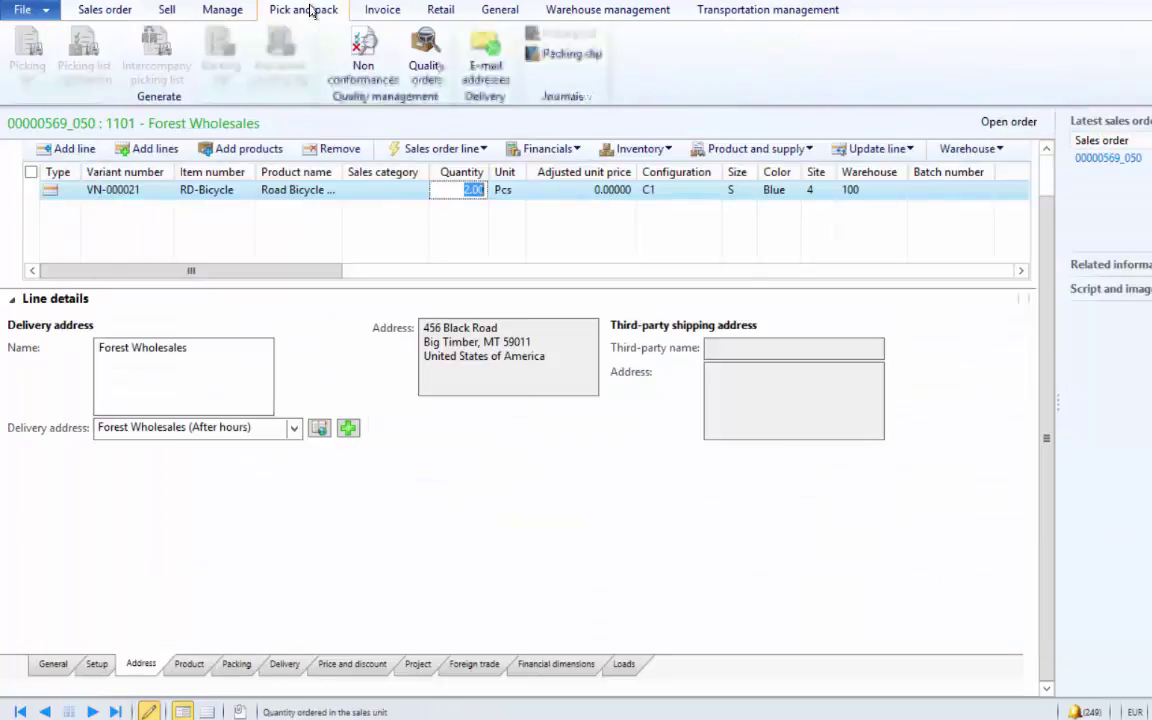
click(576, 55)
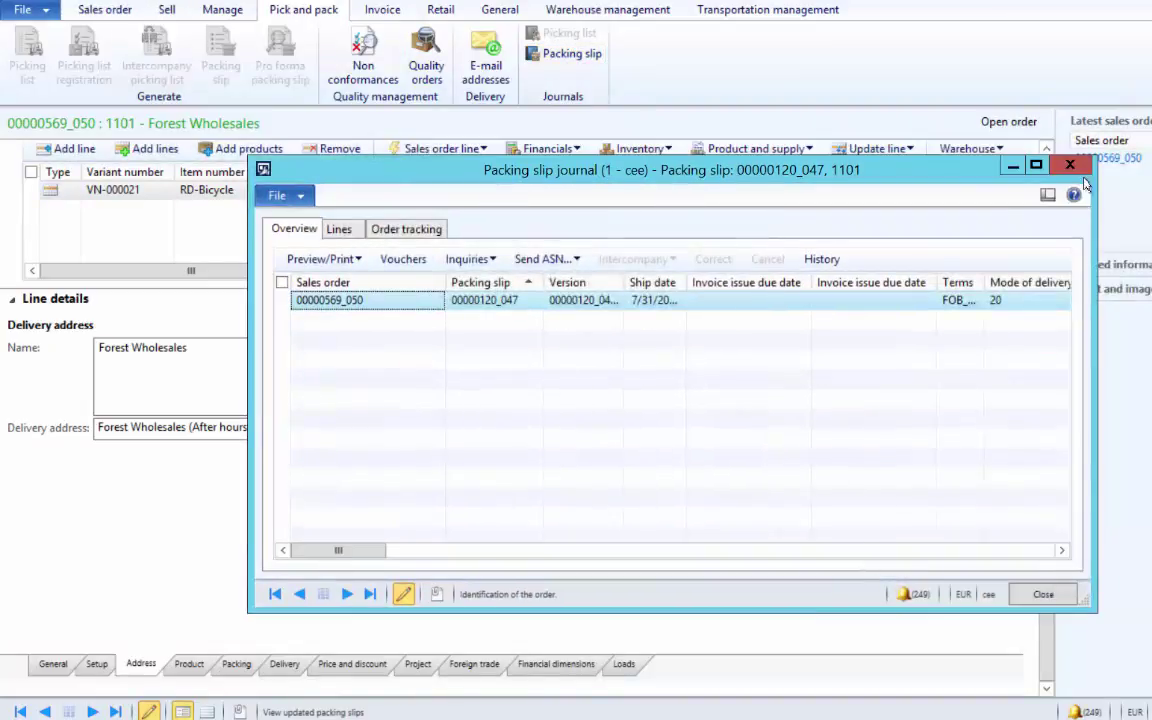
click(1071, 167)
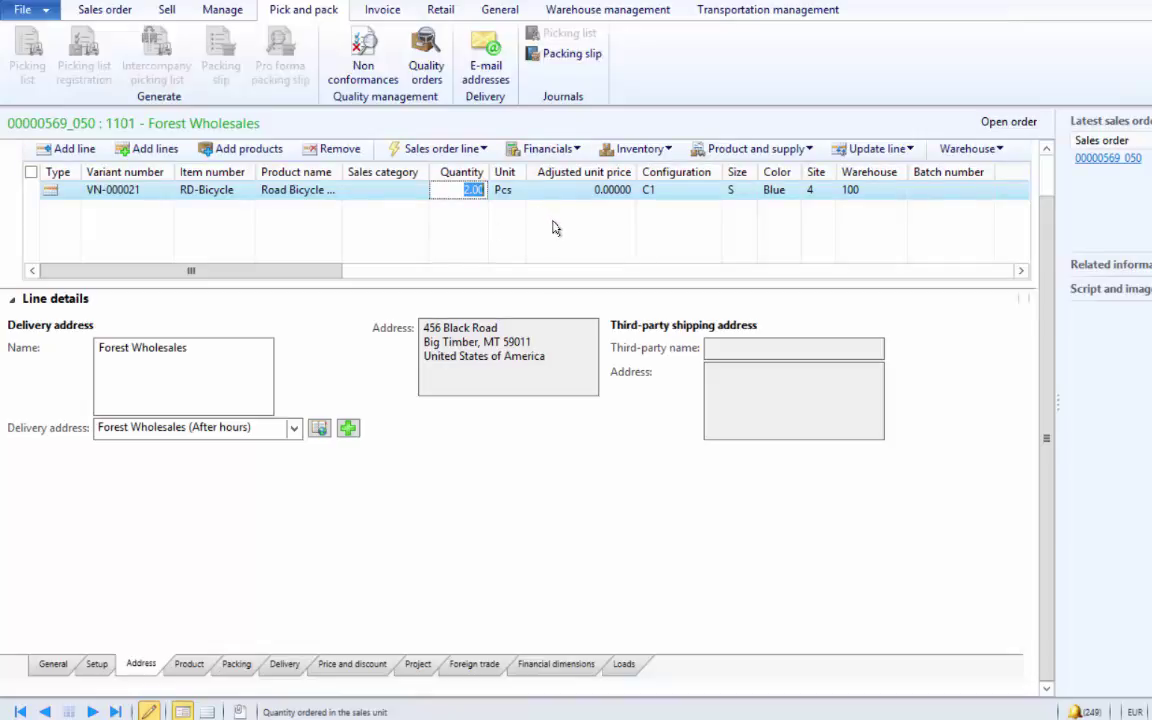
click(390, 12)
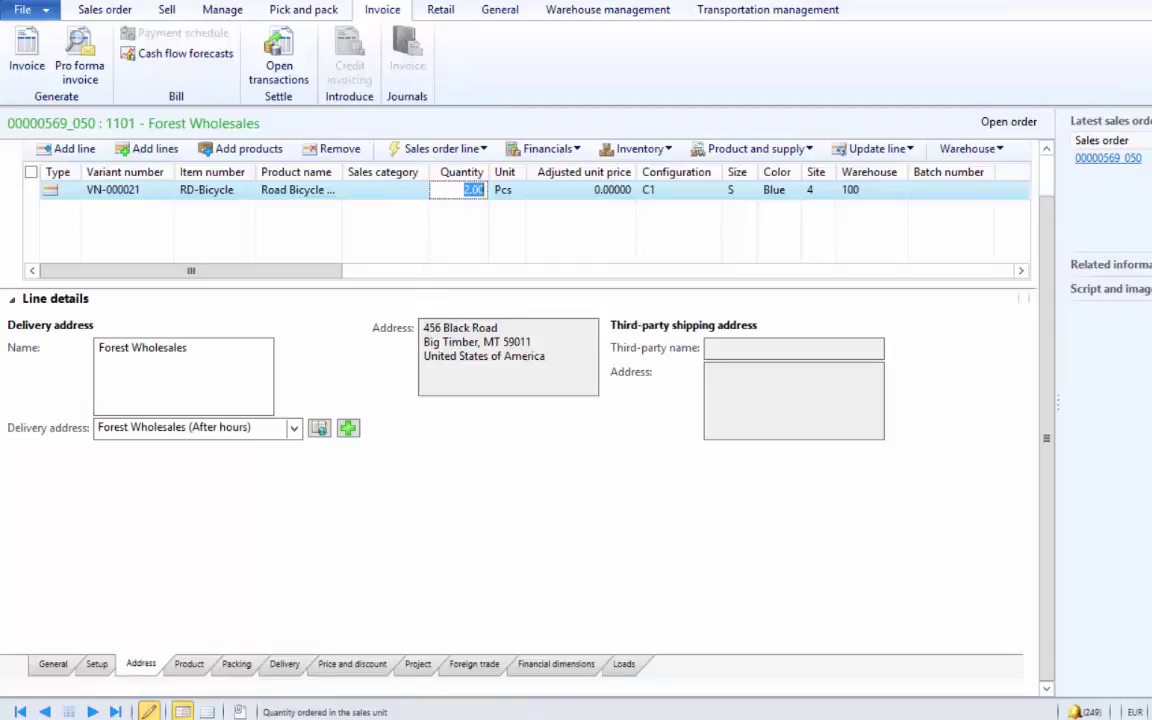
- Add a second sales line for item RD-Bicycle with configuration C1, size S, color Blue and quantity 1
mouse_move(380, 716)
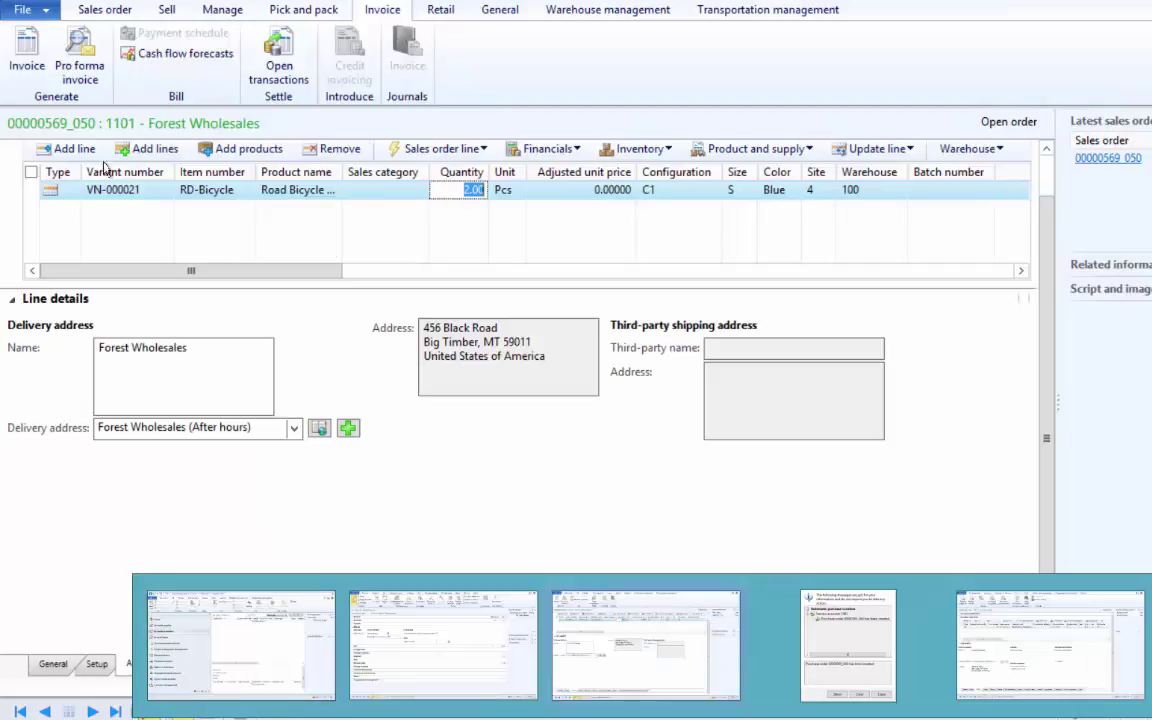
click(76, 149)
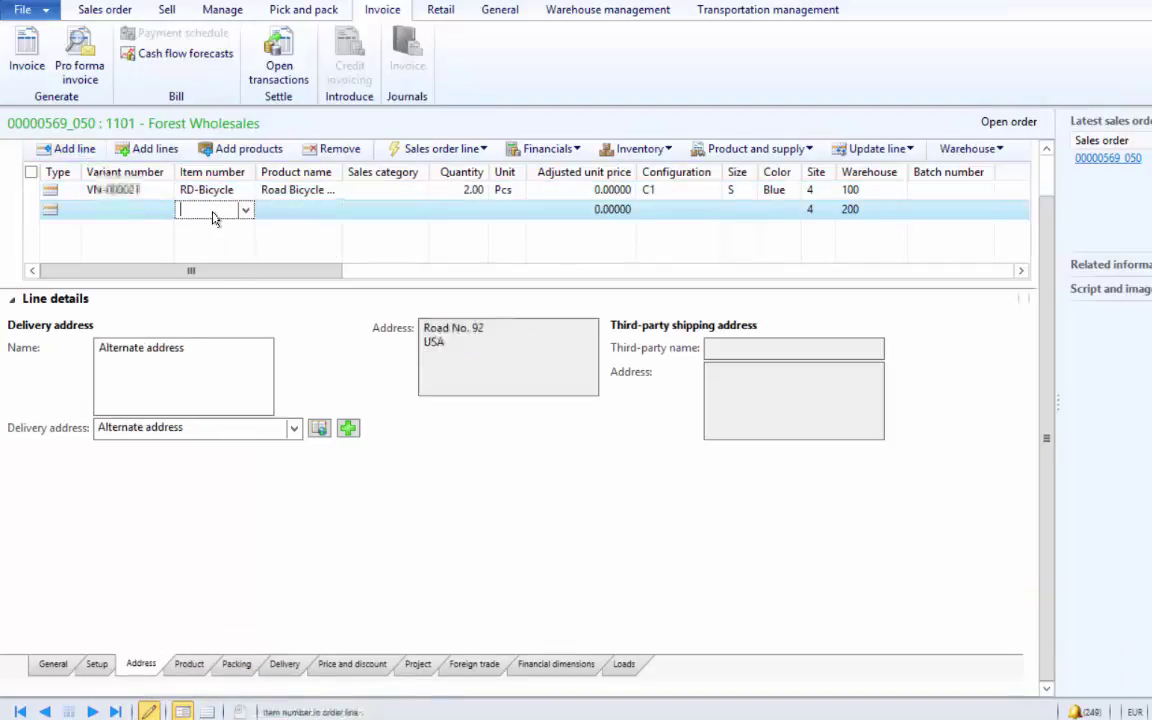
text(rD-Bicycle)
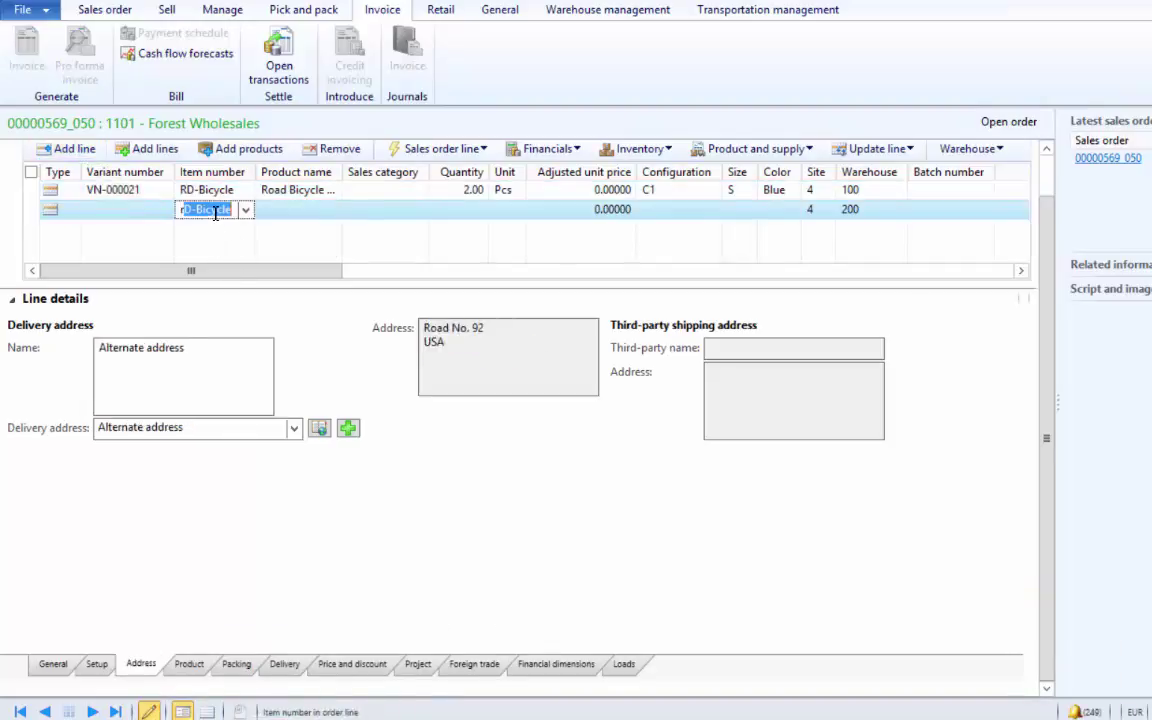
key(Tab)
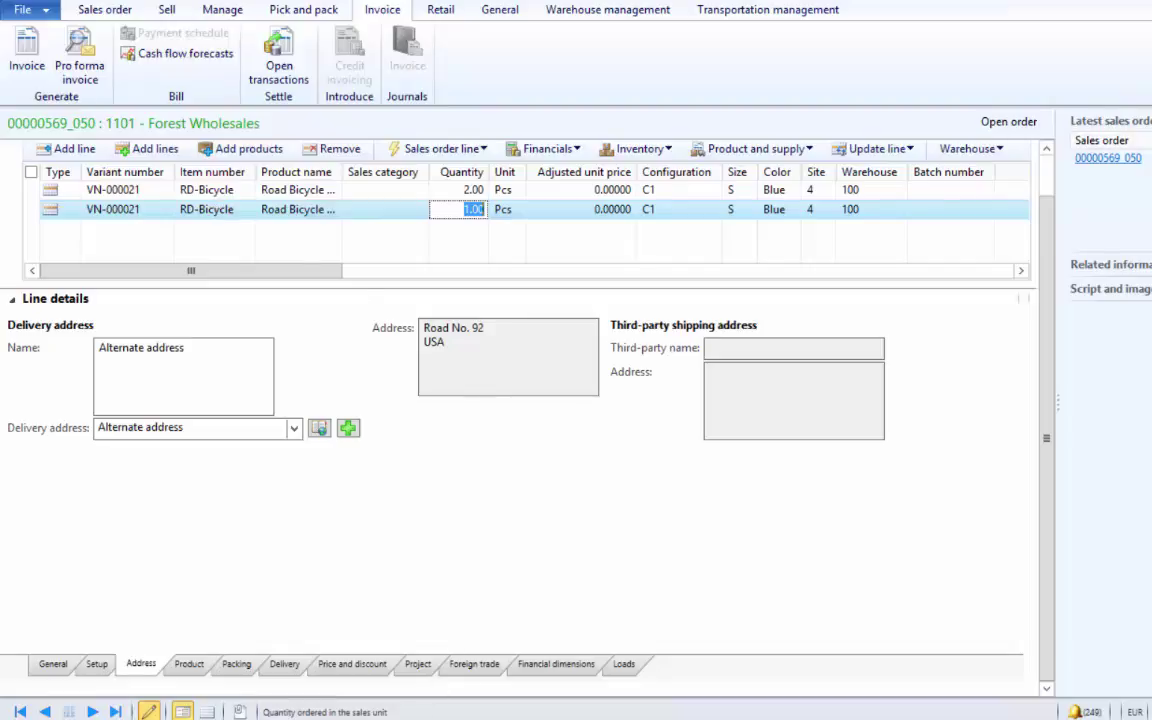
- Open the Direct delivery form from the Procurement and sourcing journals
mouse_move(240, 712)
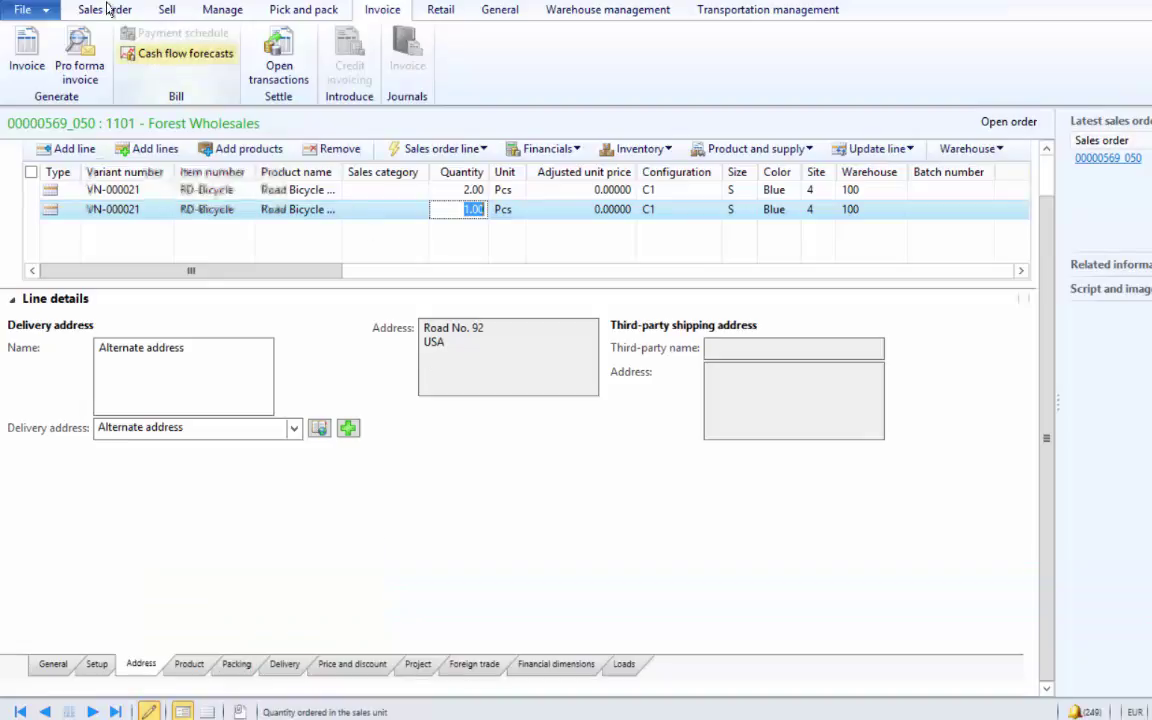
click(107, 9)
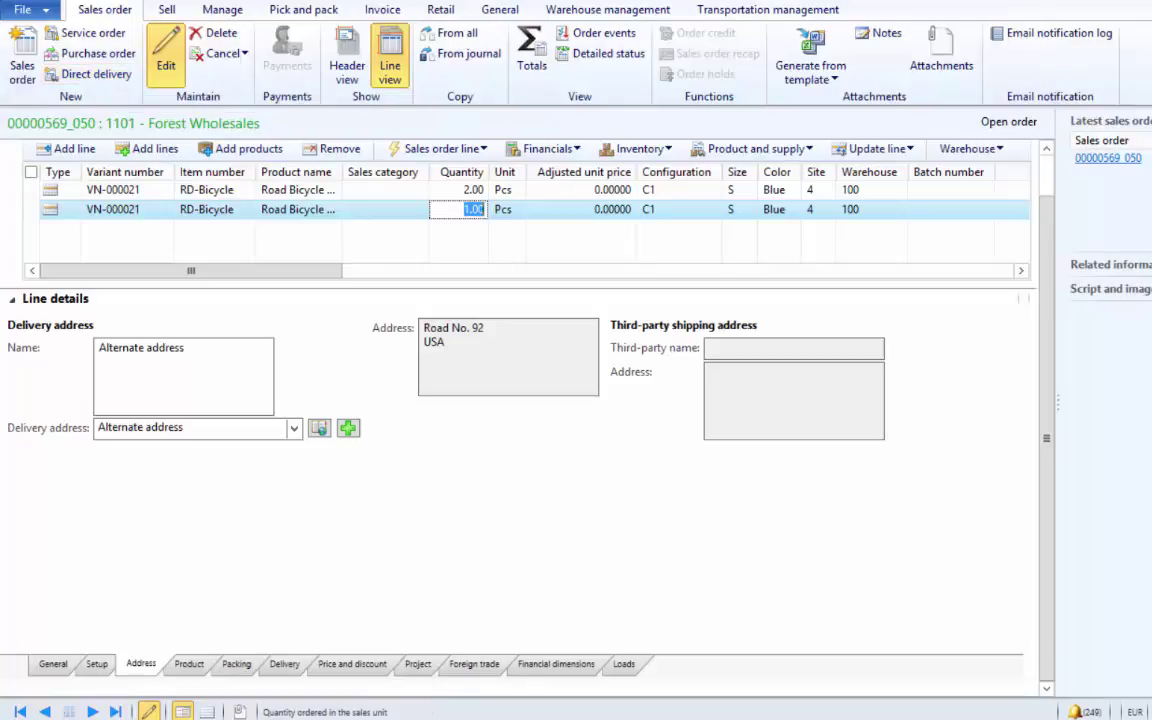
mouse_move(240, 715)
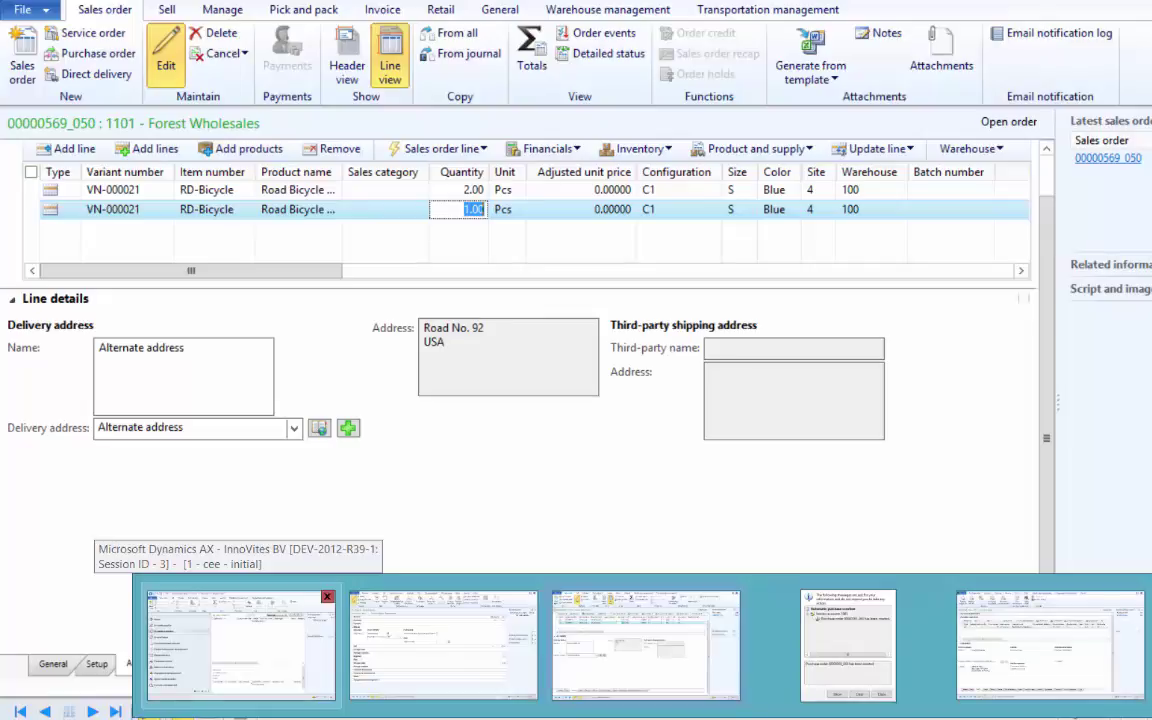
click(240, 645)
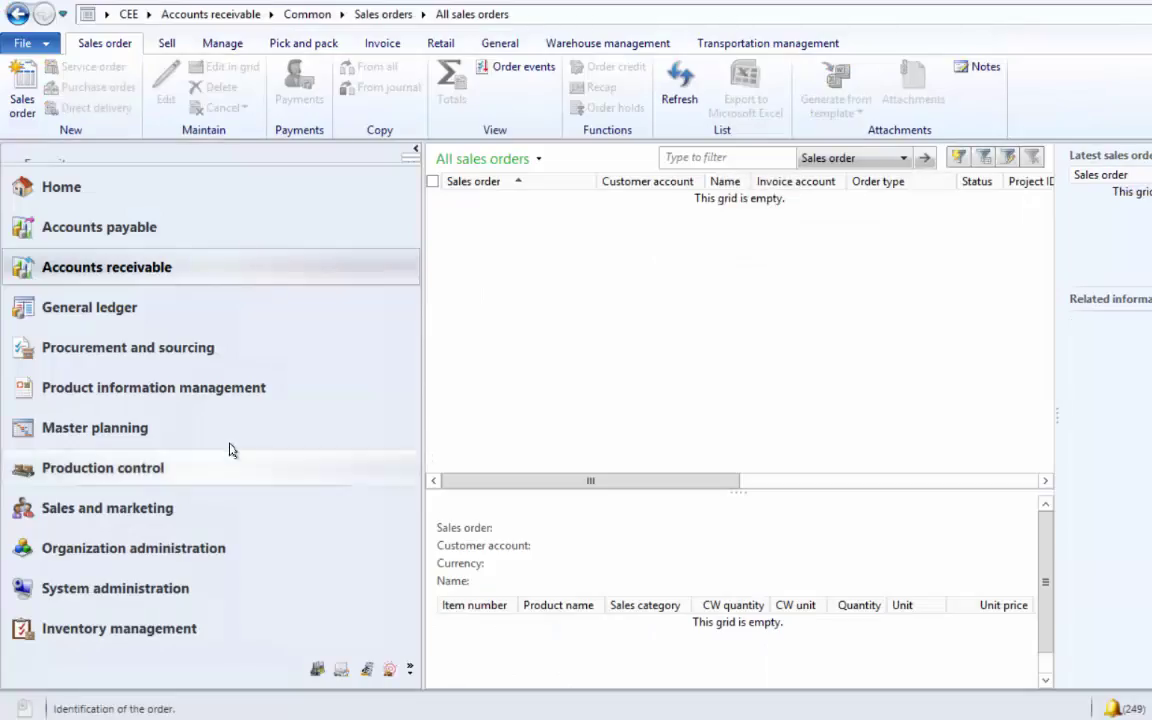
click(193, 360)
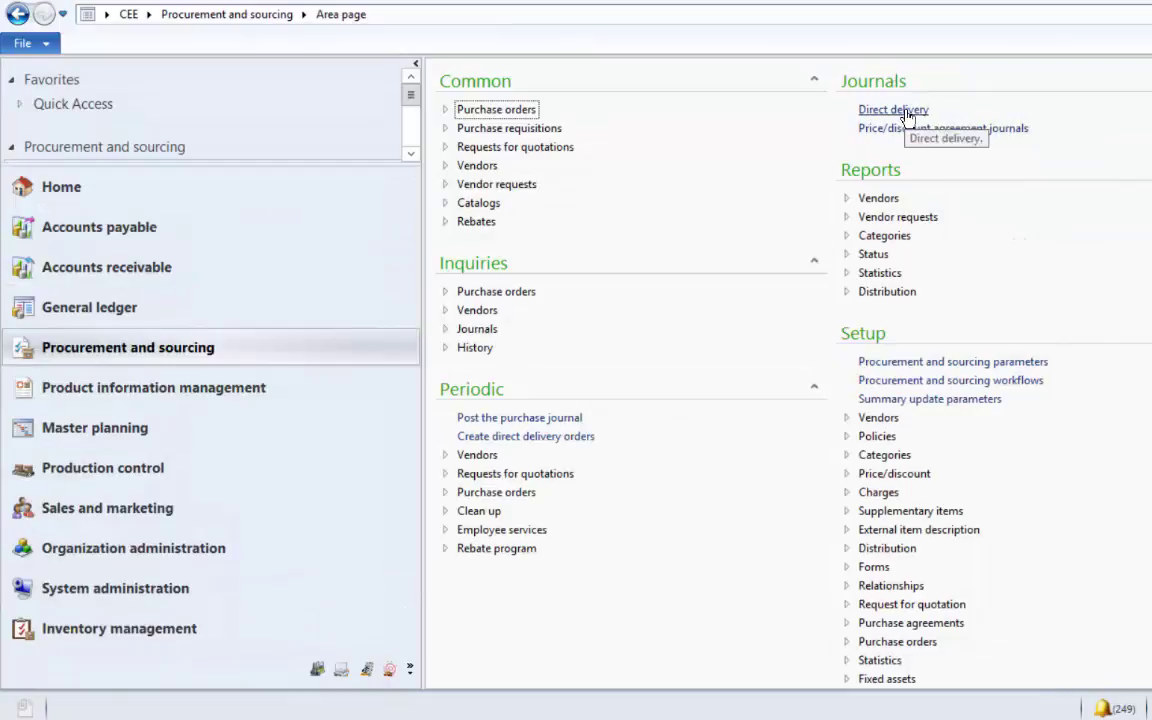
click(900, 112)
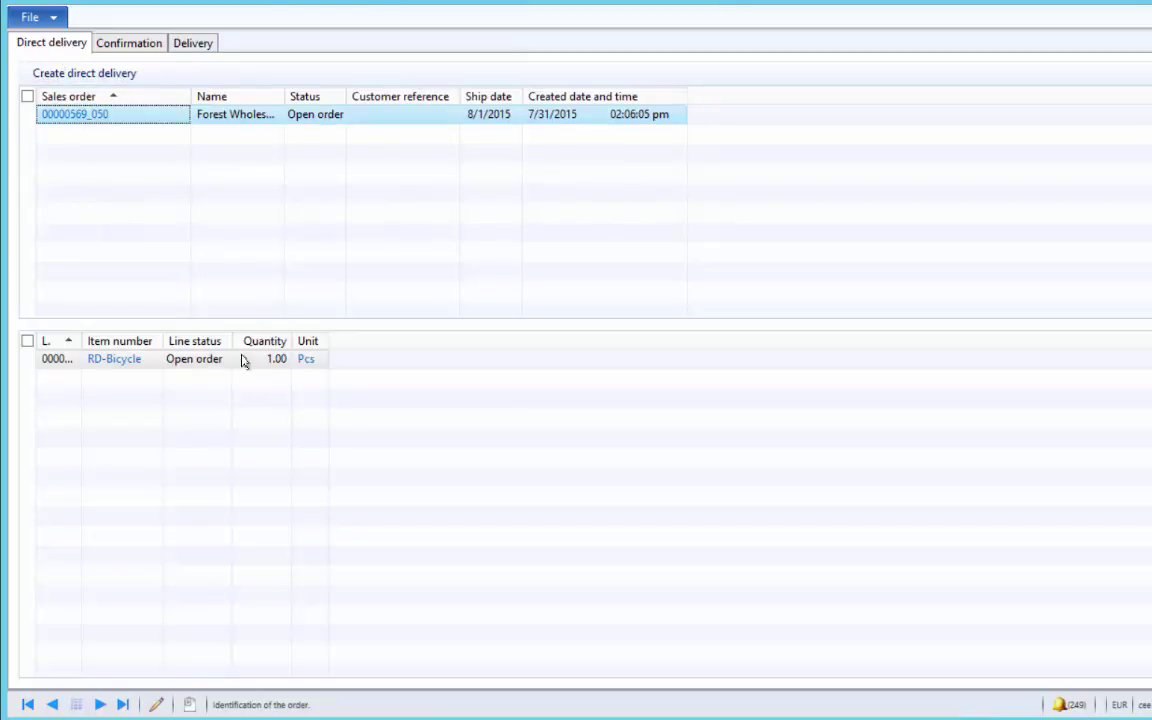
- Create the direct delivery for the open sales order's RD-Bicycle line of quantity 1, review the creation messages and dismiss them
click(92, 77)
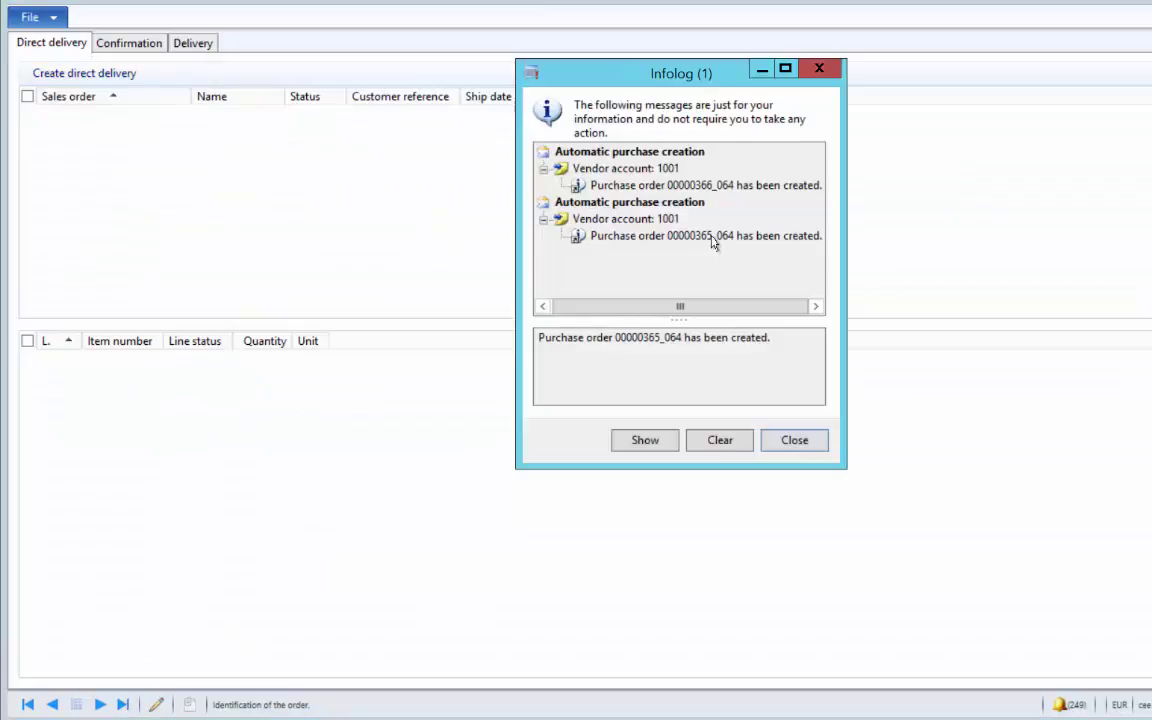
click(632, 186)
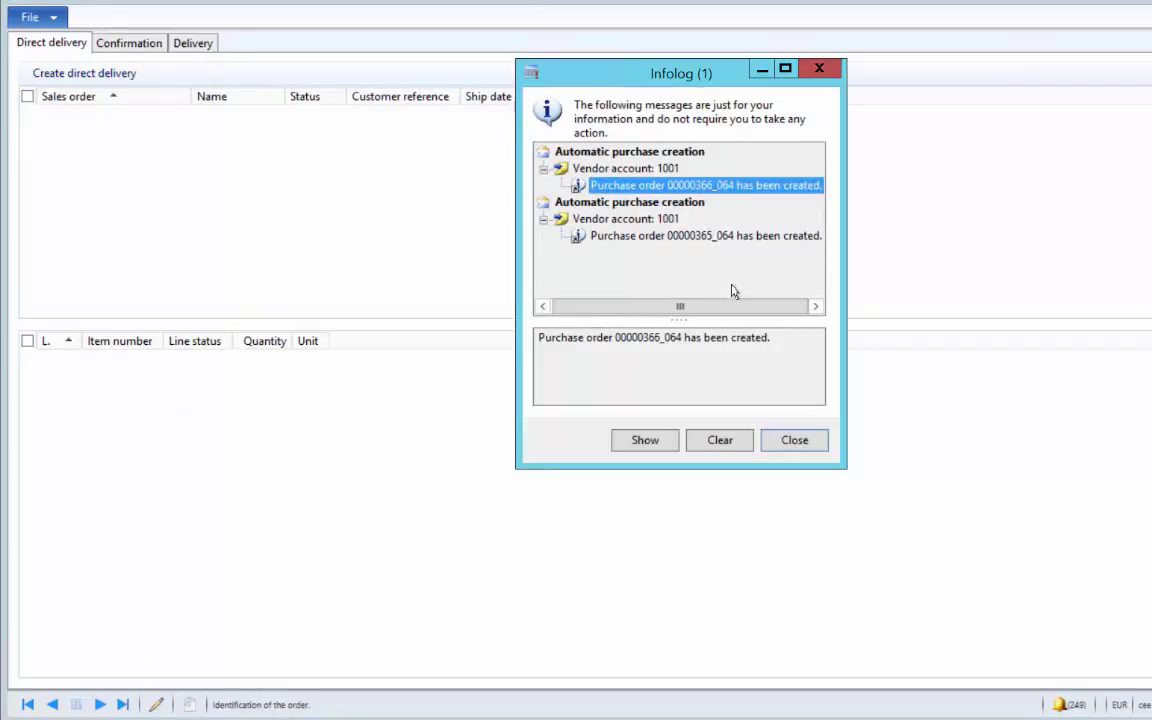
click(810, 450)
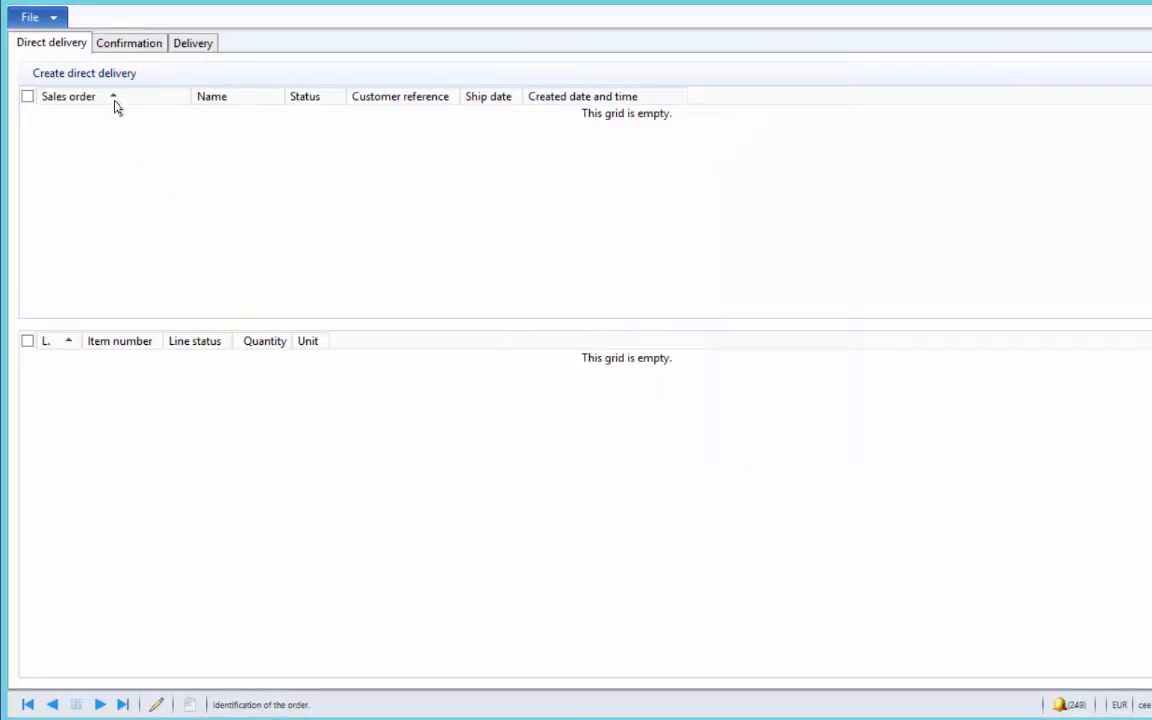
- Confirm the new direct delivery purchase order for one RD-Bicycle and post its full product receipt
click(130, 45)
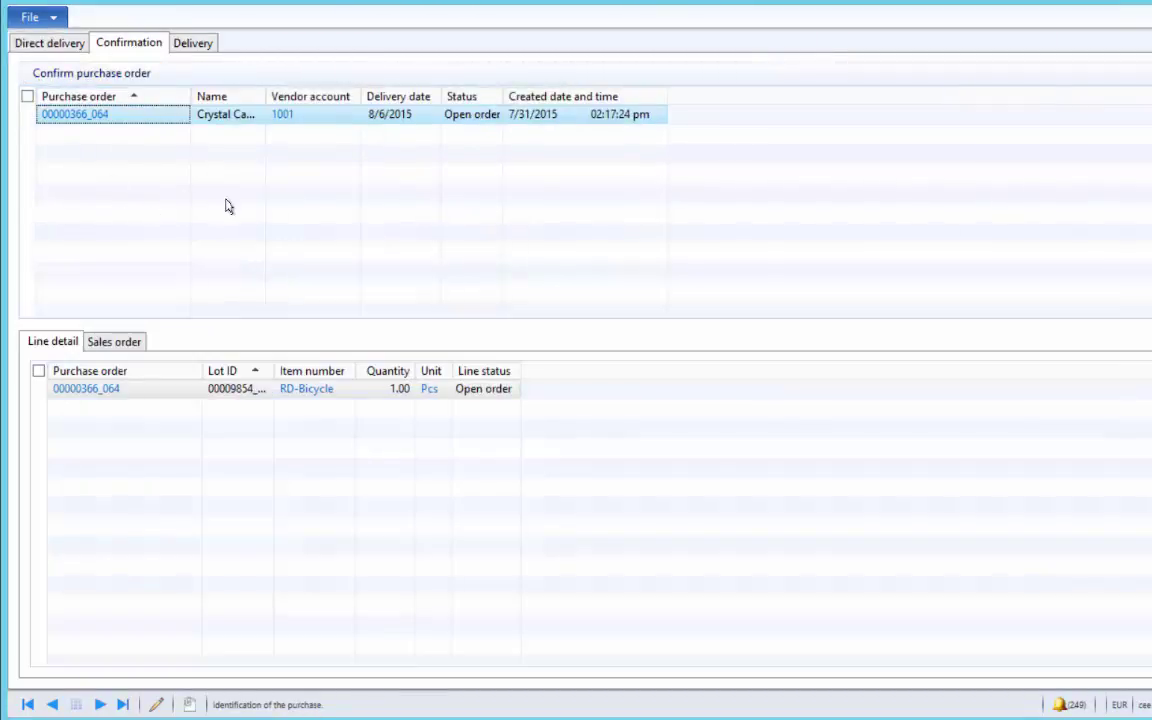
click(123, 77)
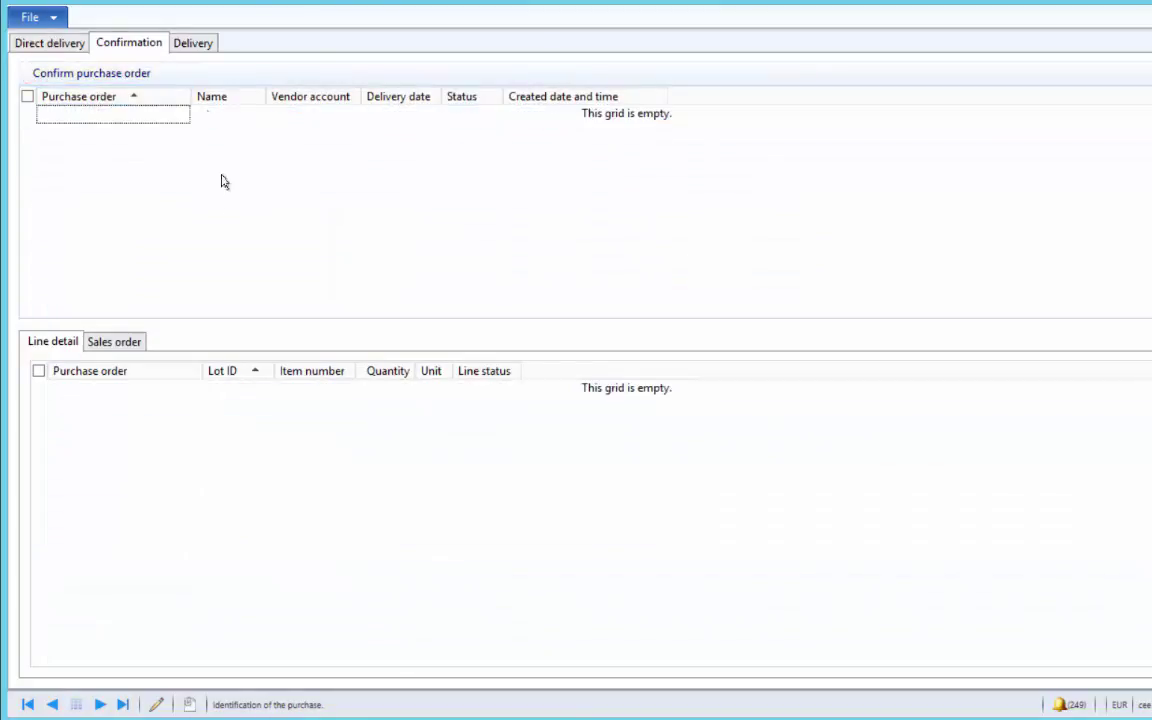
click(198, 48)
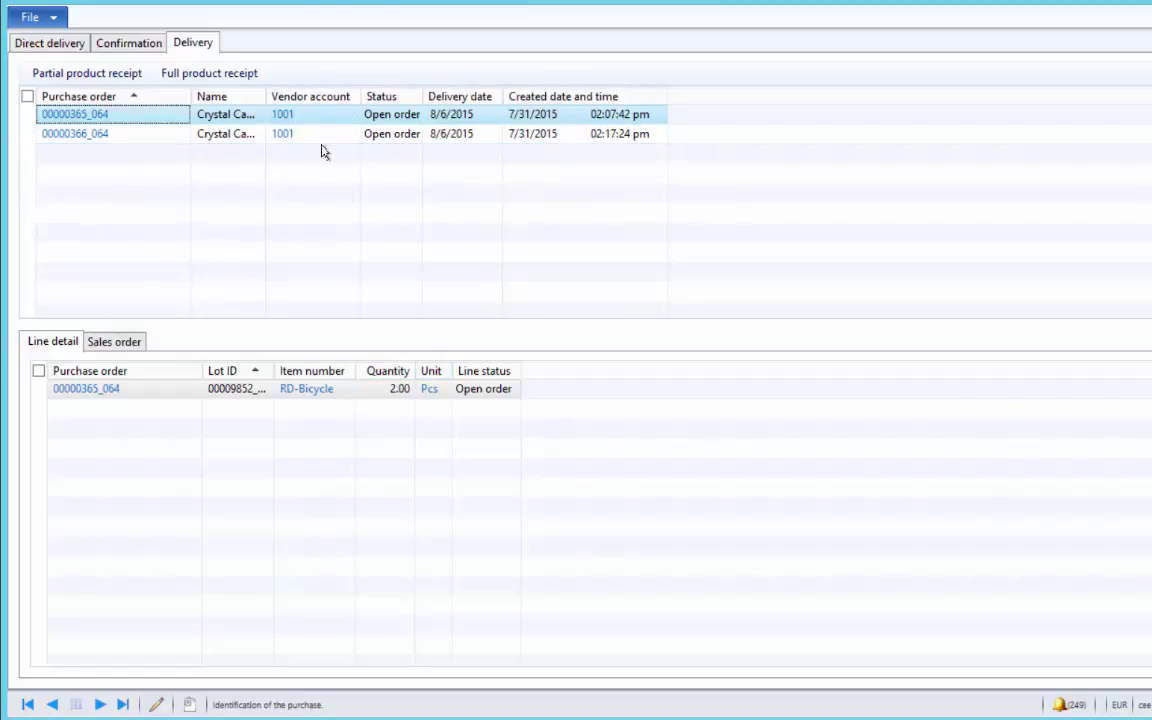
click(392, 138)
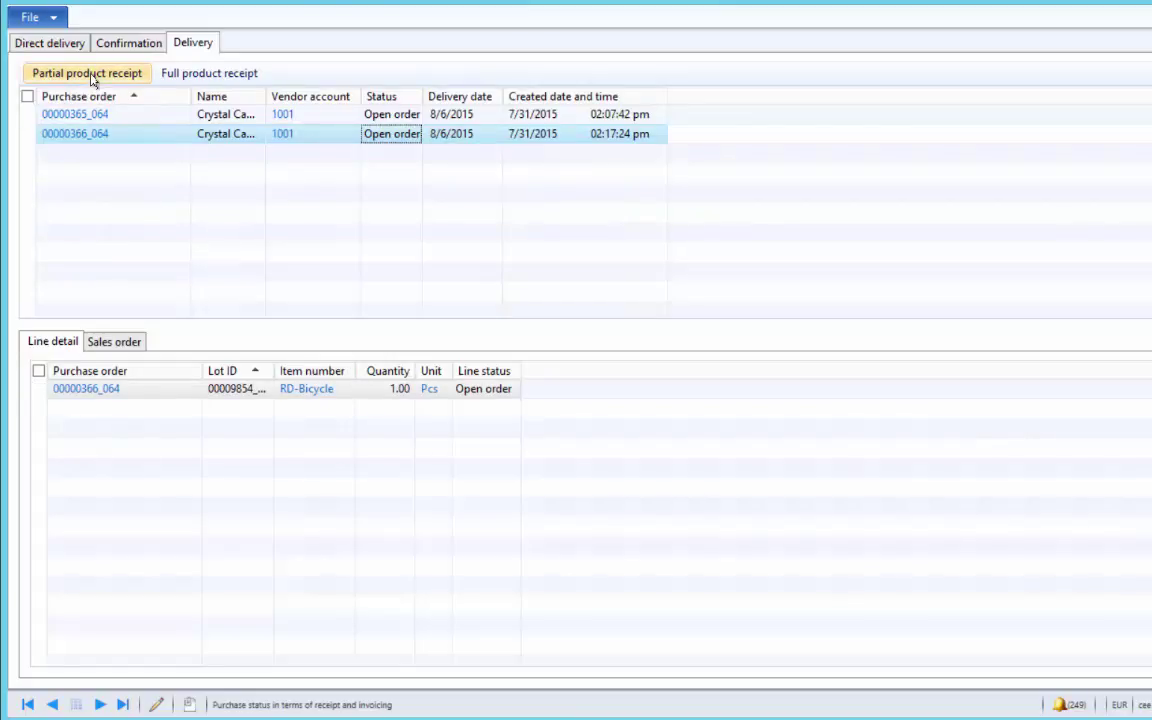
click(241, 80)
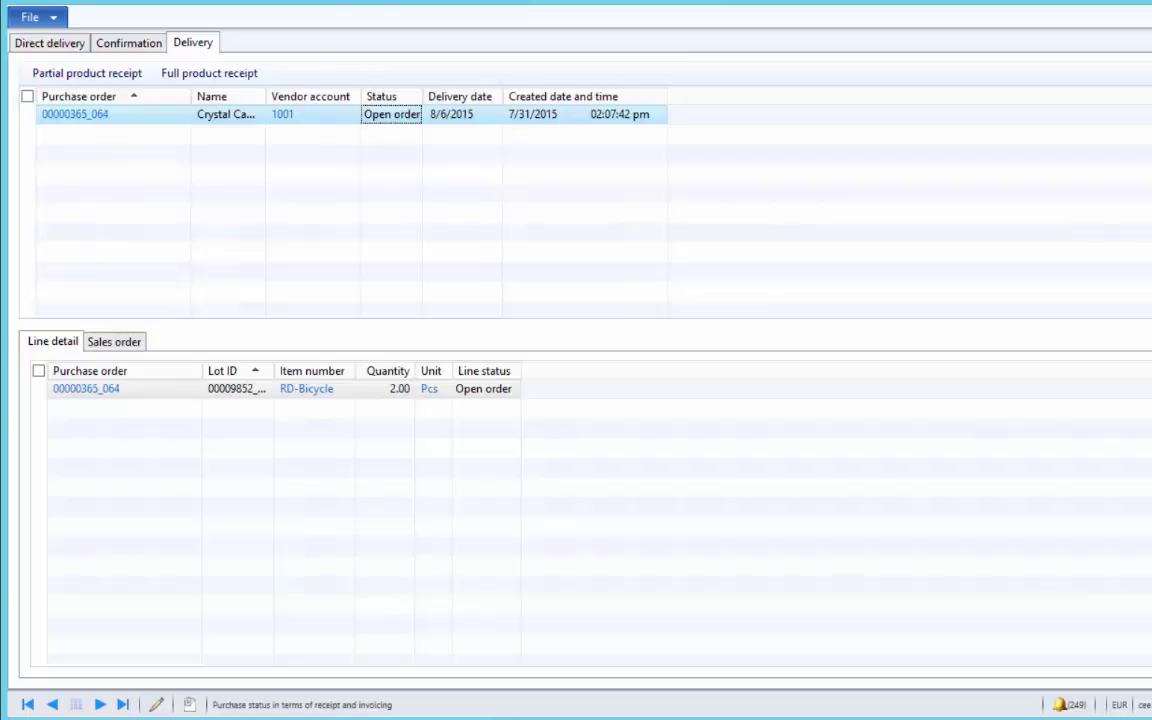
- Return to the Forest Wholesales sales order, view its packing slip journal and close the journal
key(alt+Tab)
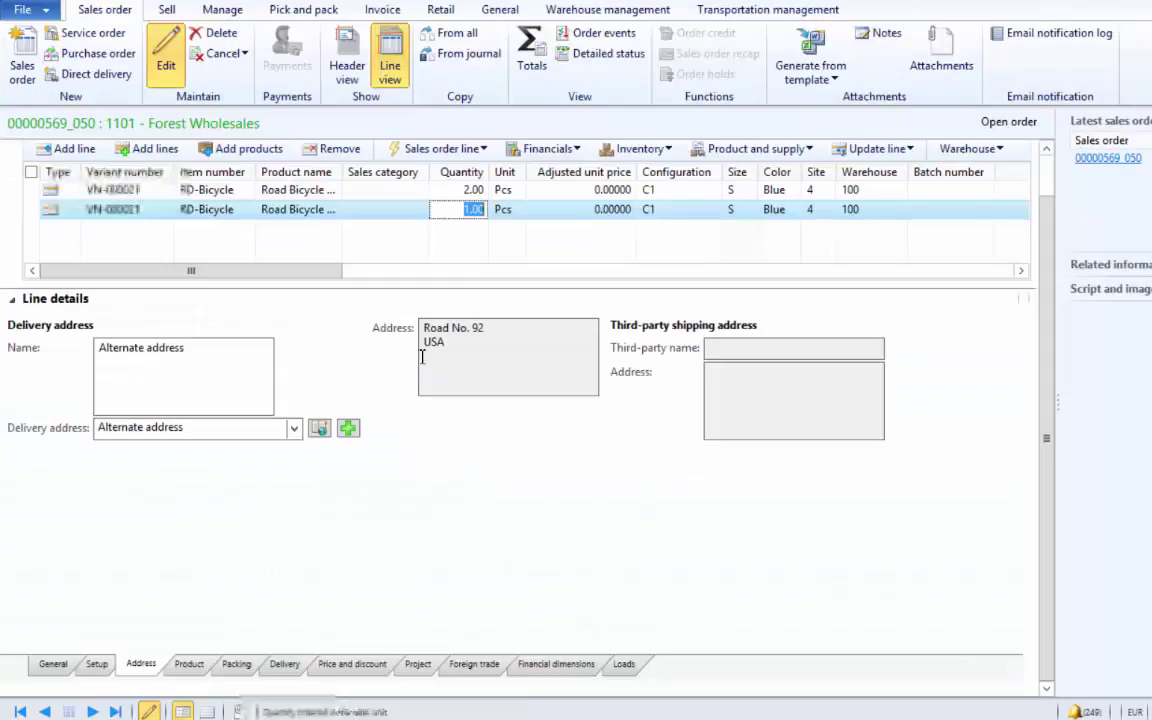
click(391, 215)
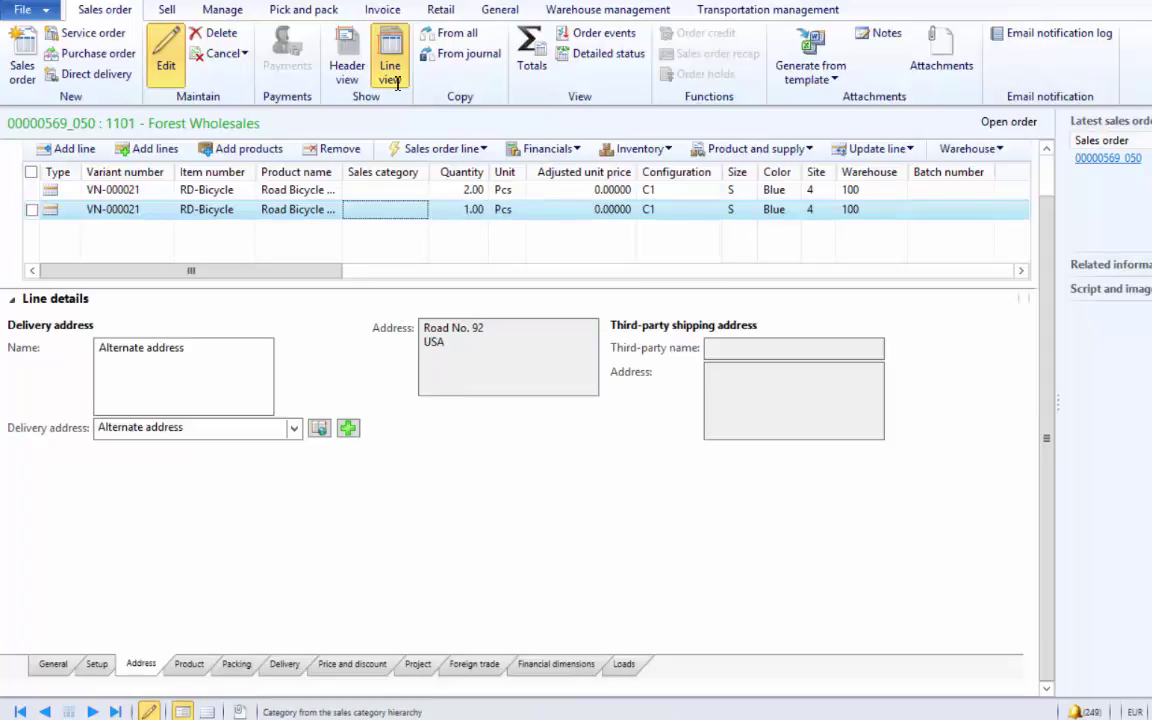
click(305, 12)
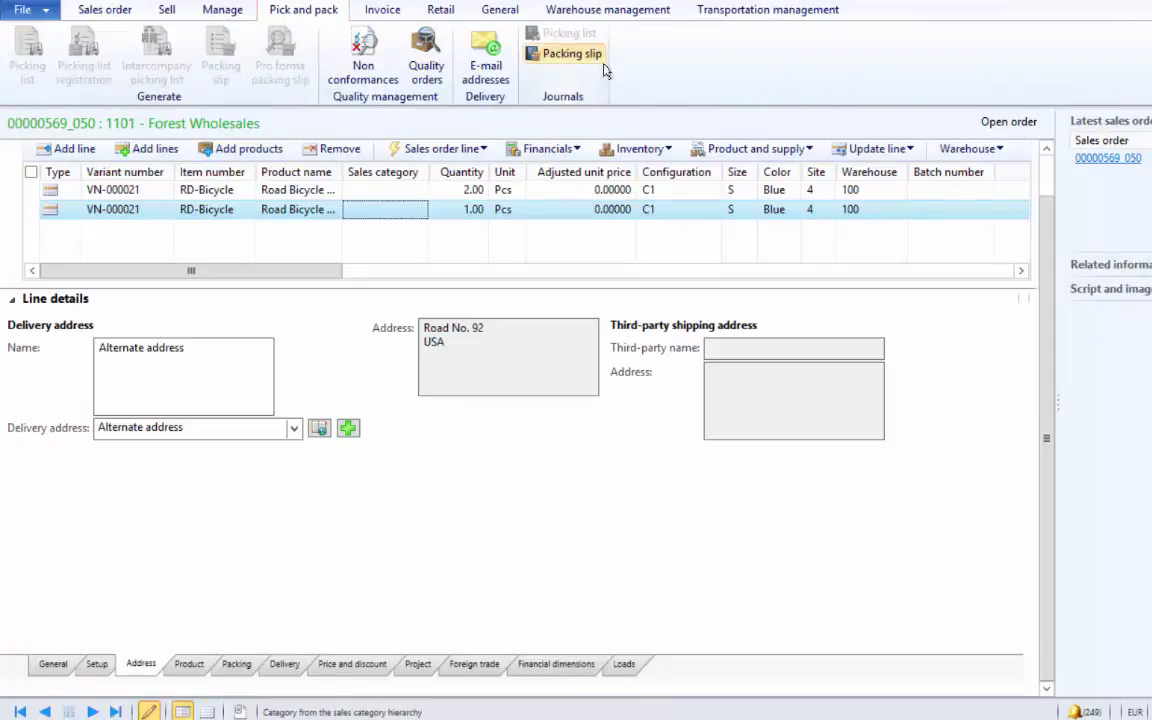
click(573, 56)
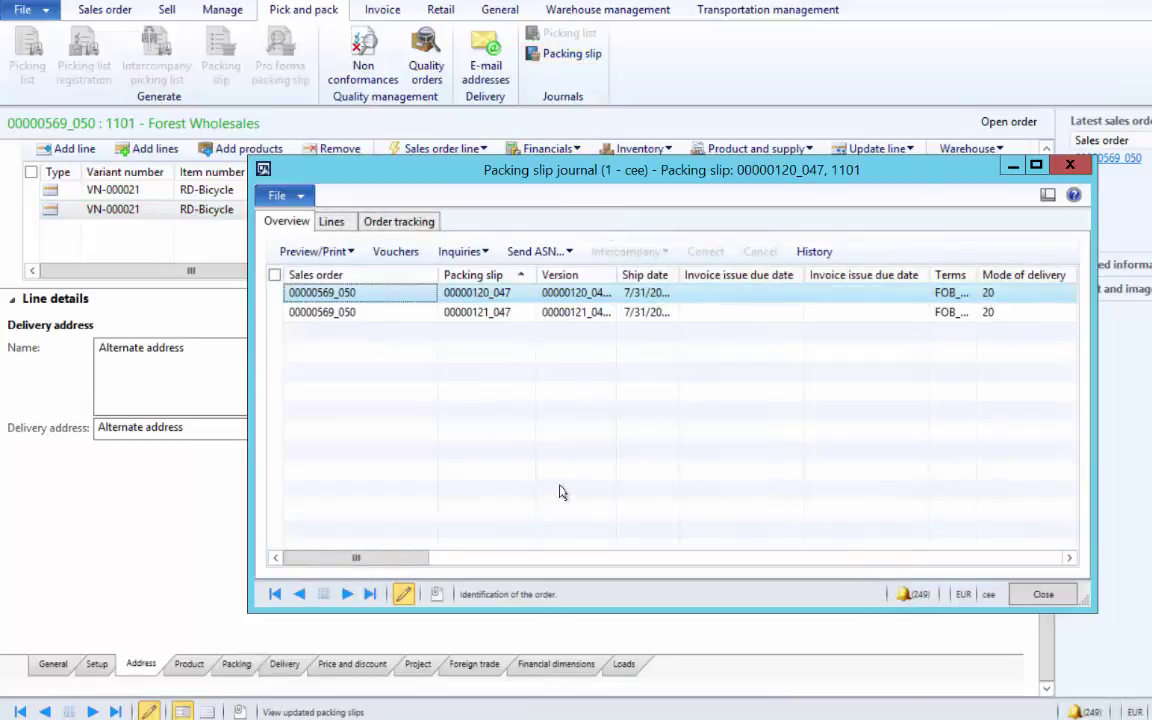
click(1070, 164)
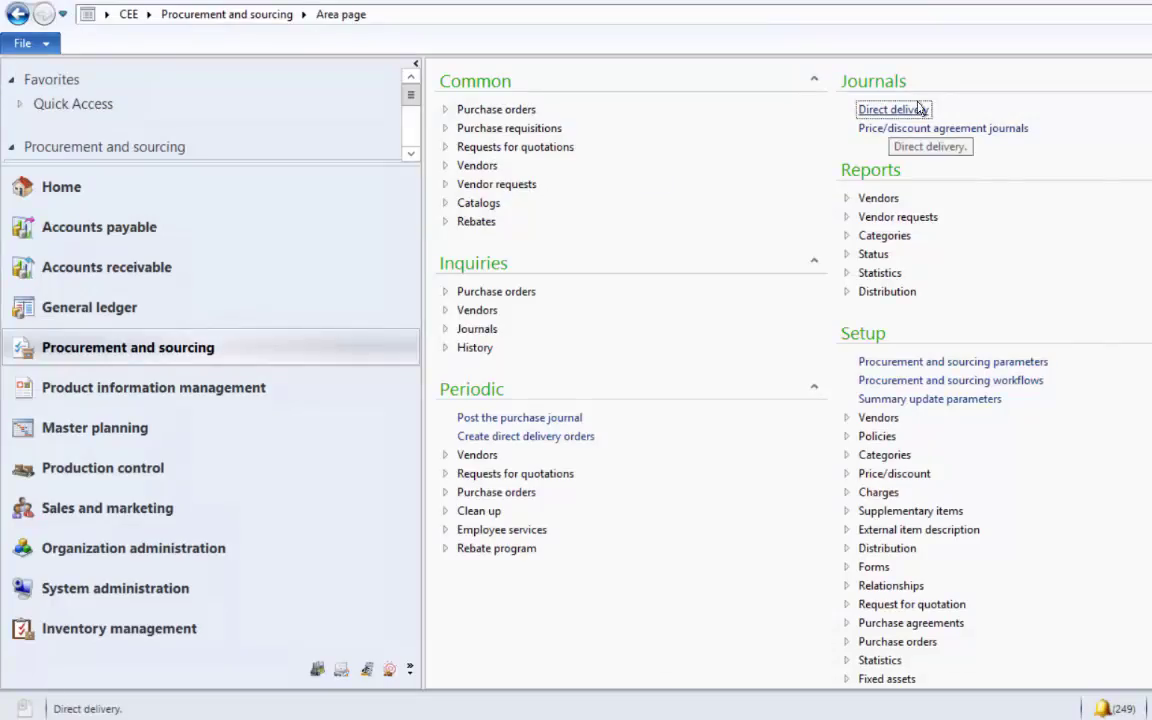
- Review the purchase orders awaiting delivery in the Direct delivery form, and show the delivery details of the sales order's second RD-Bicycle line
click(927, 110)
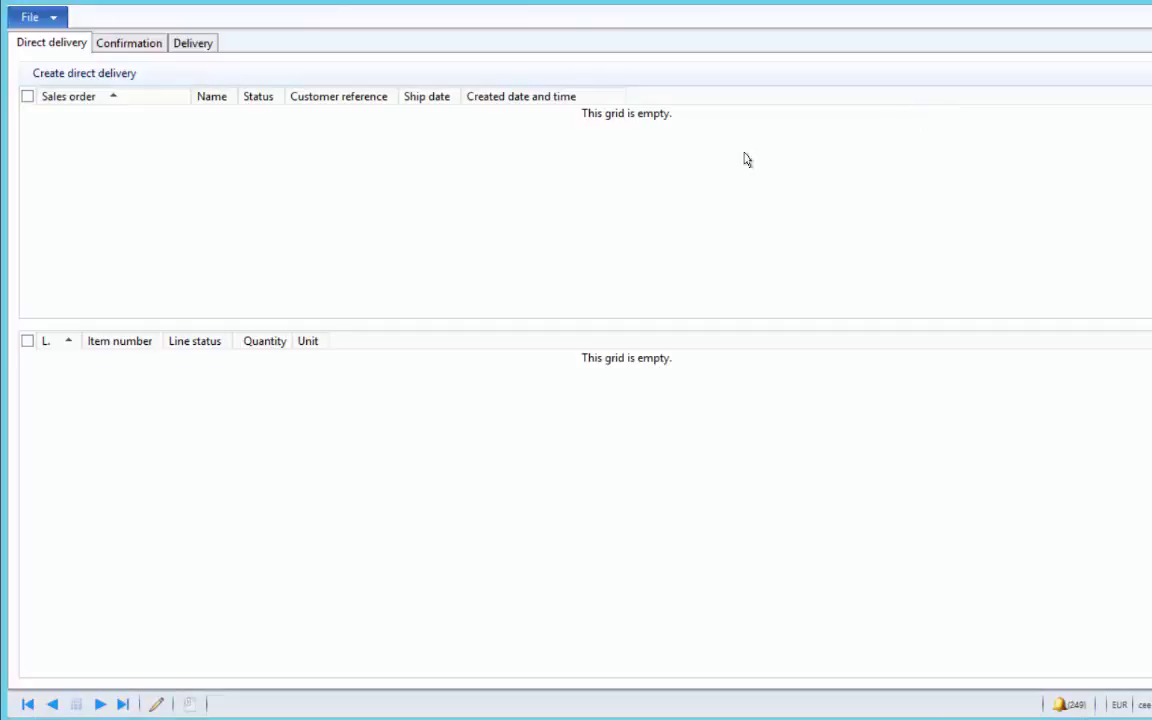
click(193, 45)
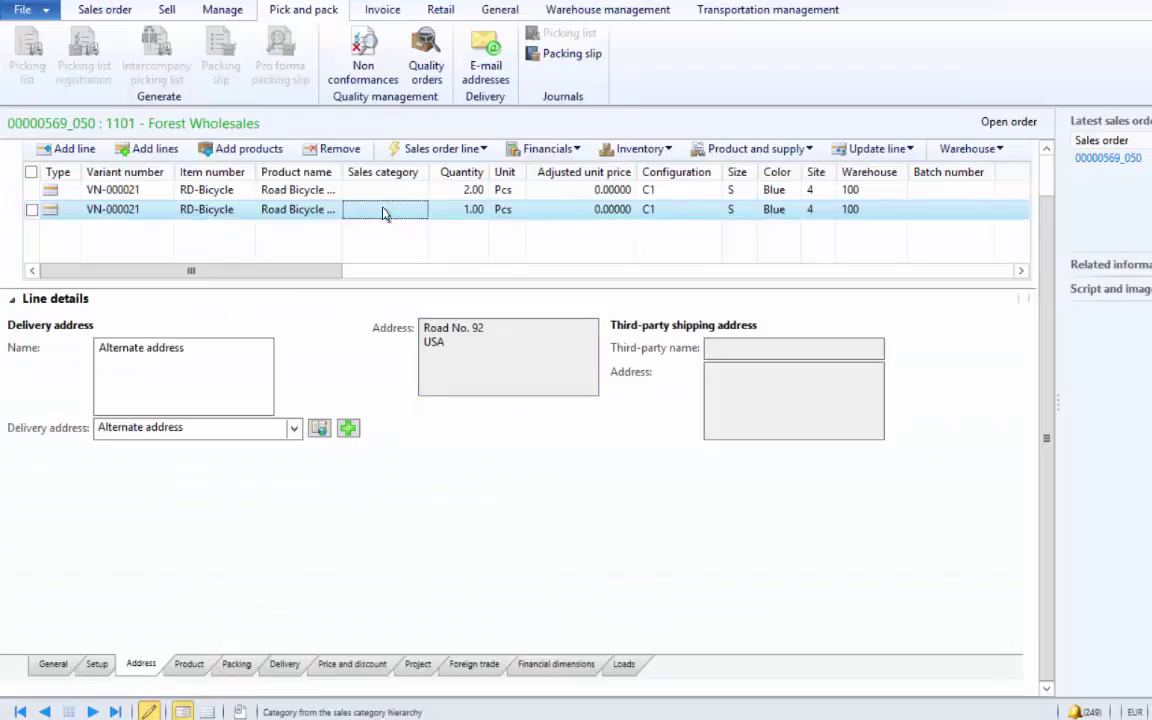
click(100, 11)
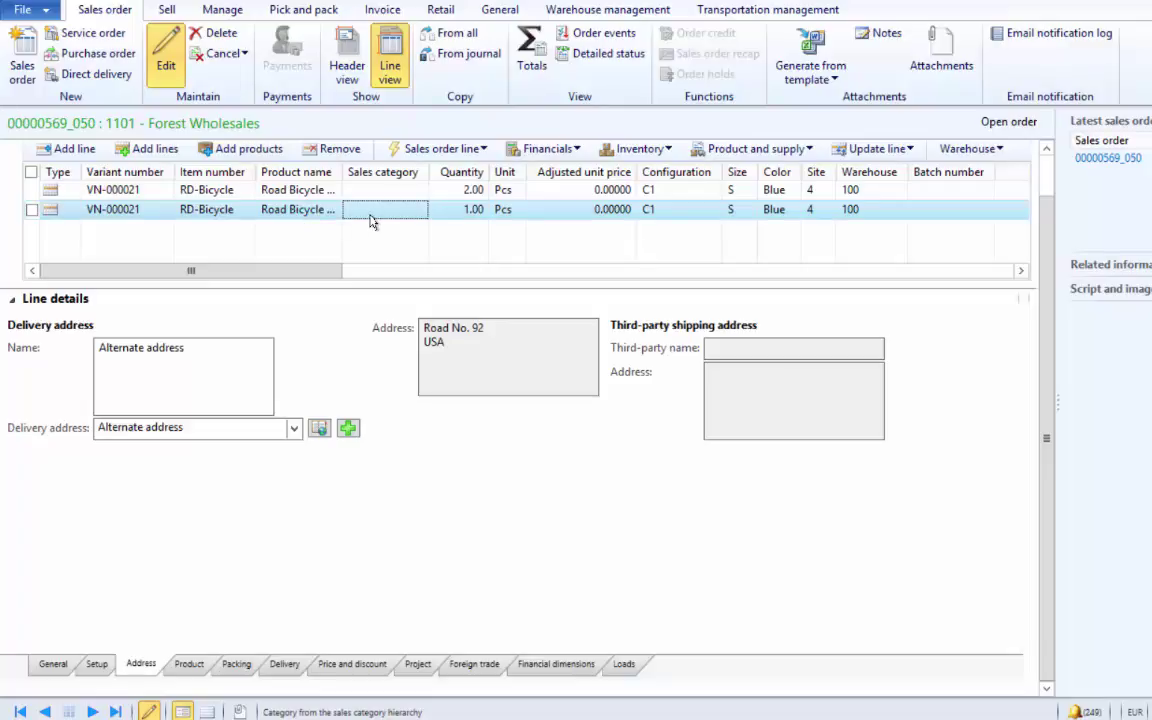
click(284, 663)
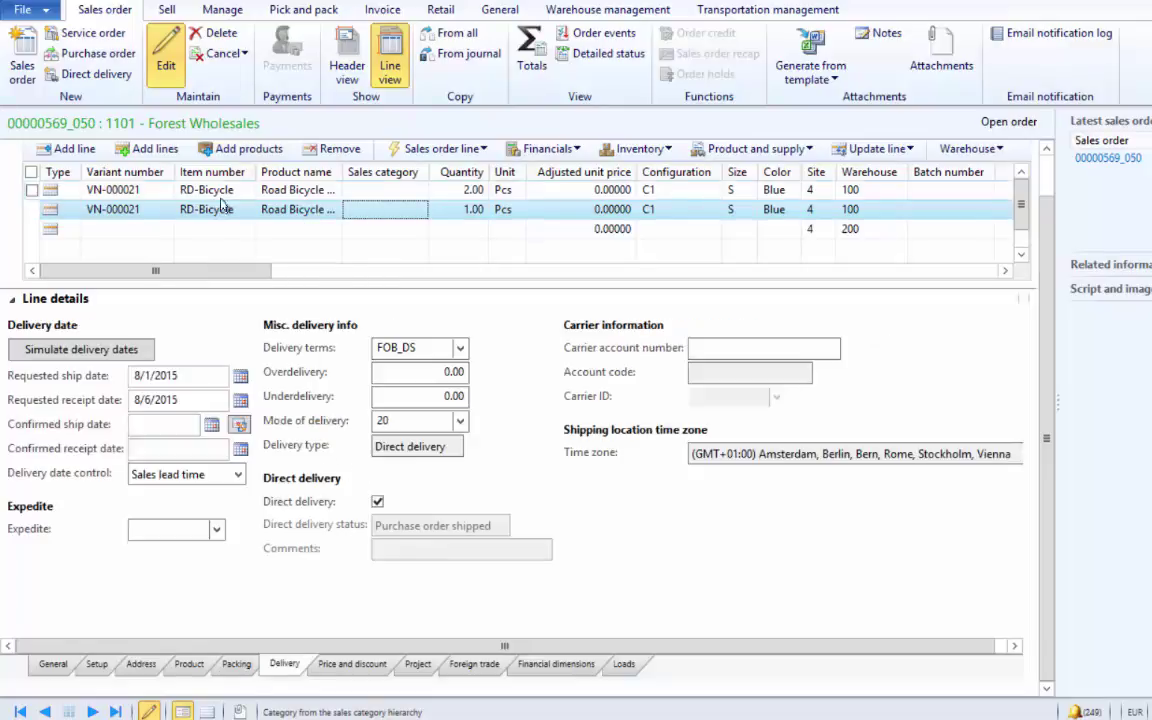